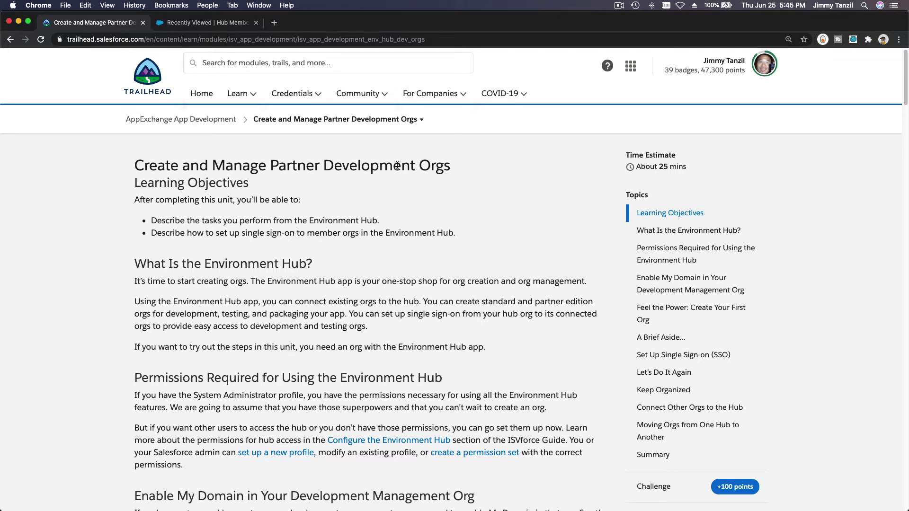
Scroll the lesson to the Enable My Domain section, select its heading text, then clear the selection.
scroll(464, 172, "down", 2)
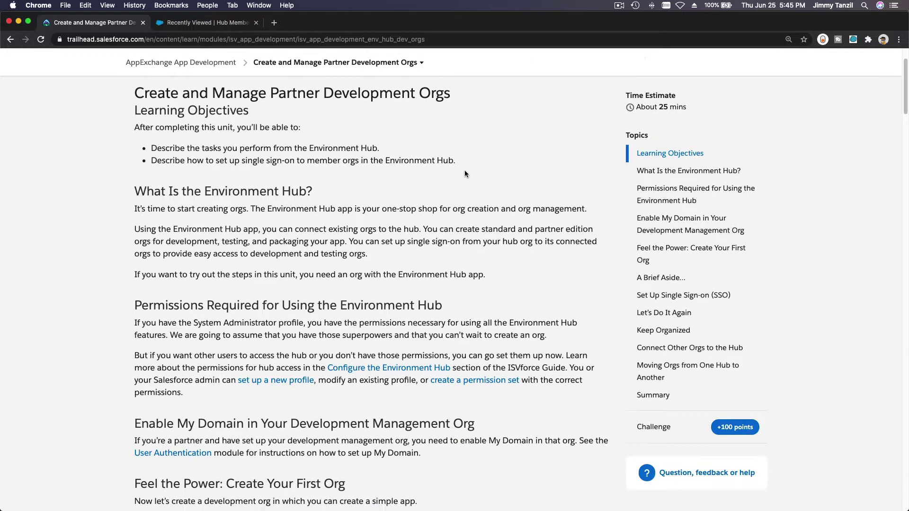
scroll(465, 174, "down", 3)
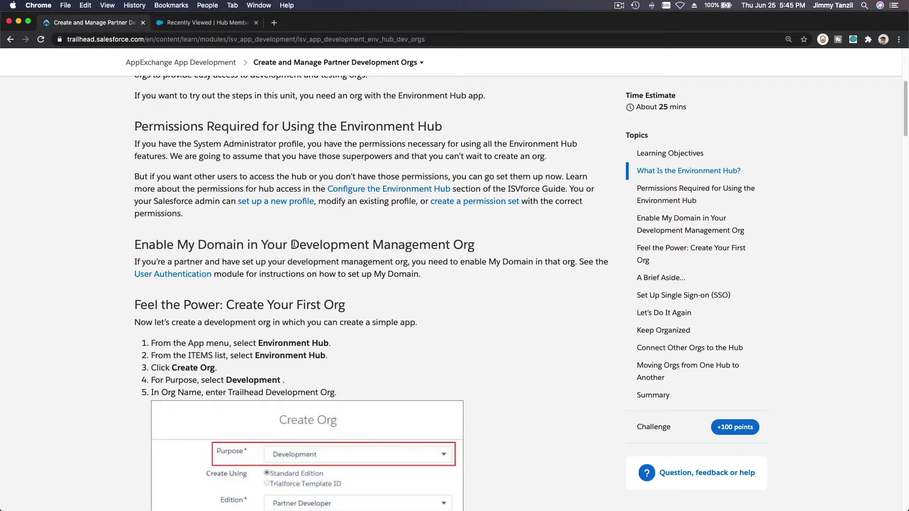
left_click_drag(293, 243, 475, 247)
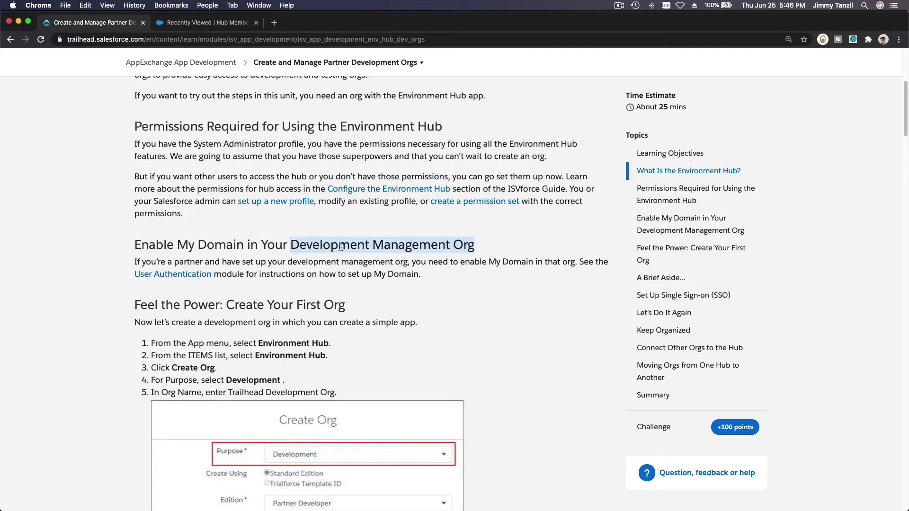
triple_click(341, 247)
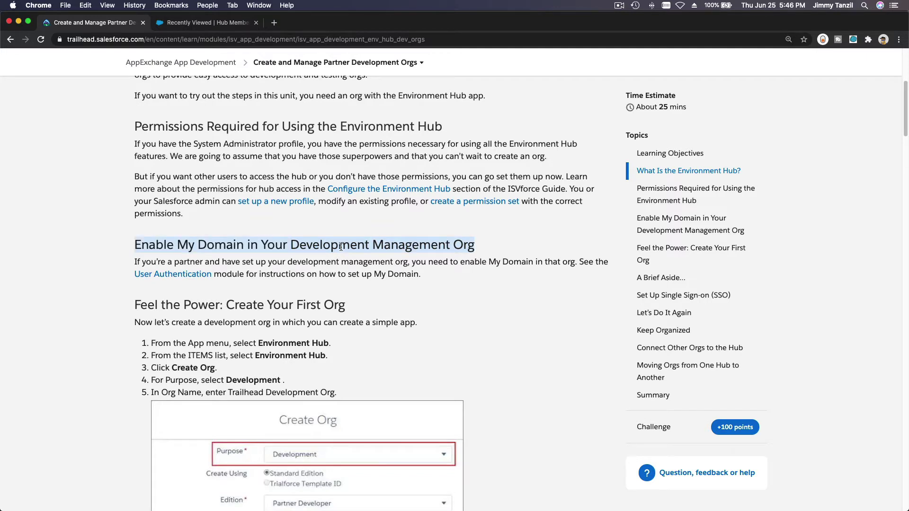
left_click(367, 222)
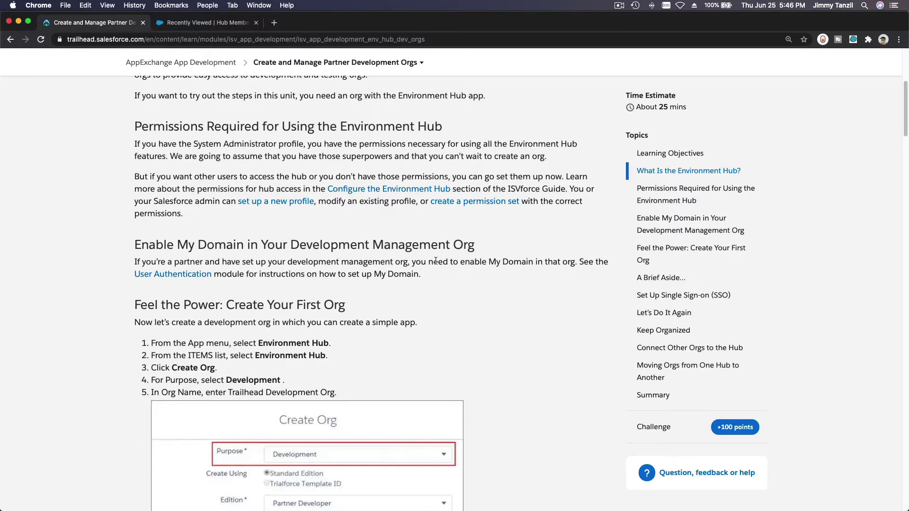
scroll(436, 264, "down", 3)
scroll(436, 264, "down", 1)
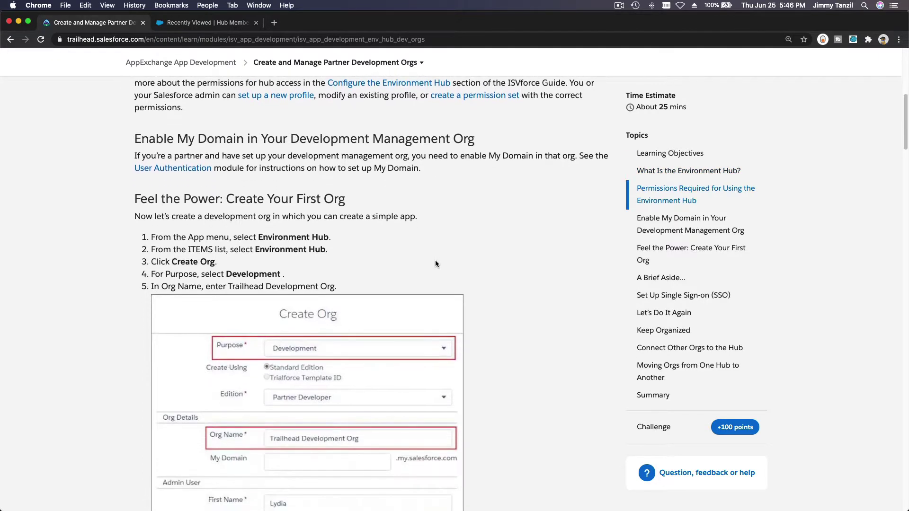
triple_click(242, 192)
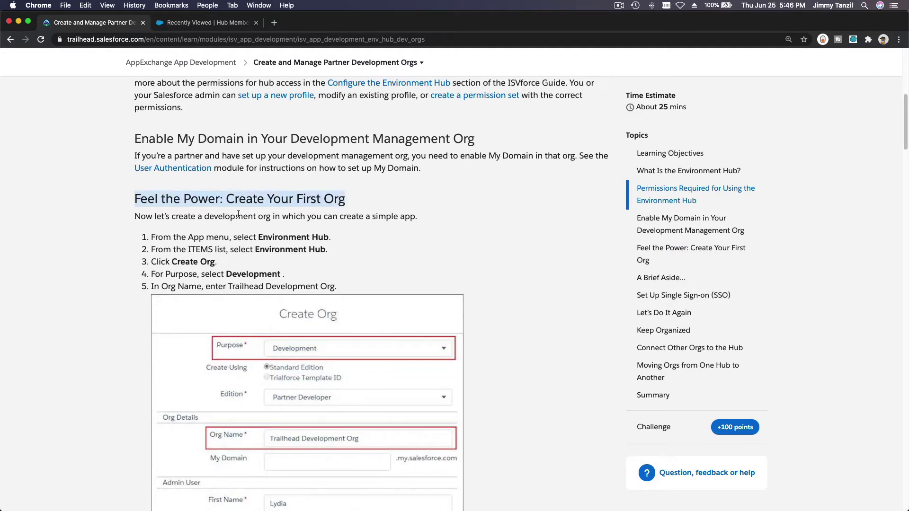
left_click(390, 232)
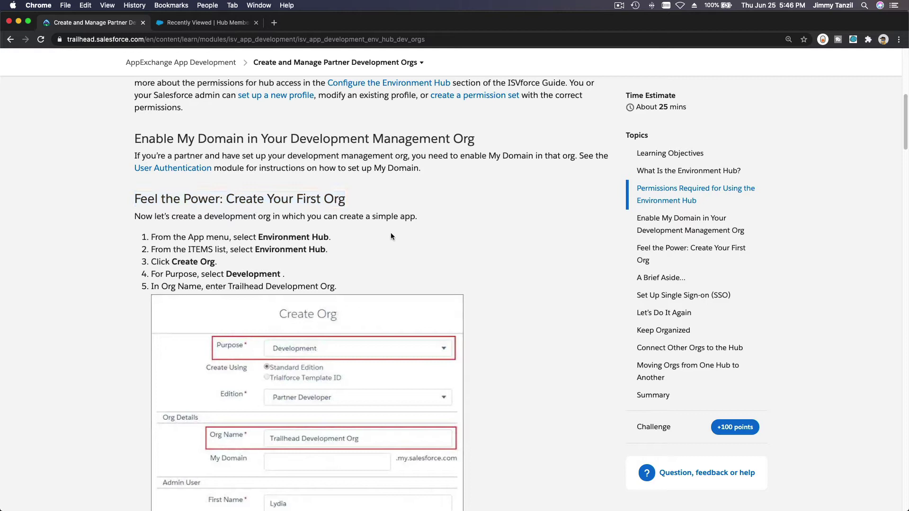
scroll(344, 213, "down", 3)
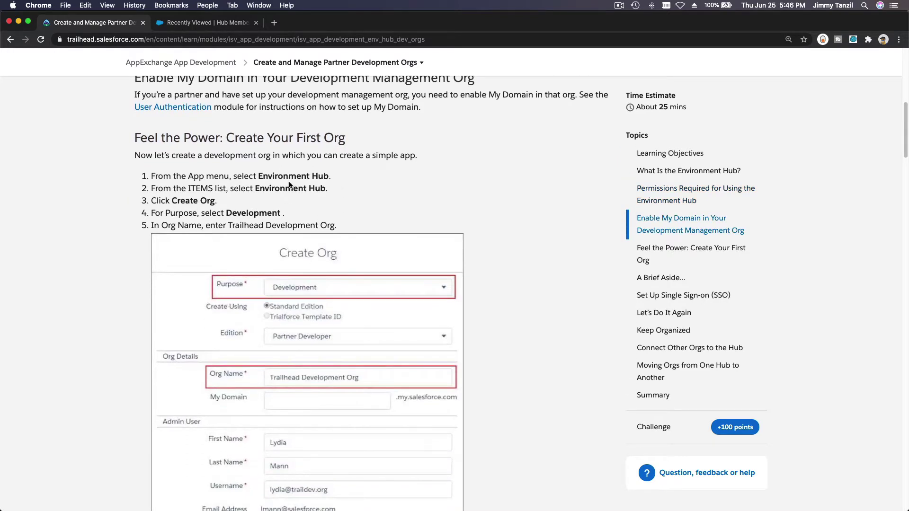
scroll(296, 184, "up", 1)
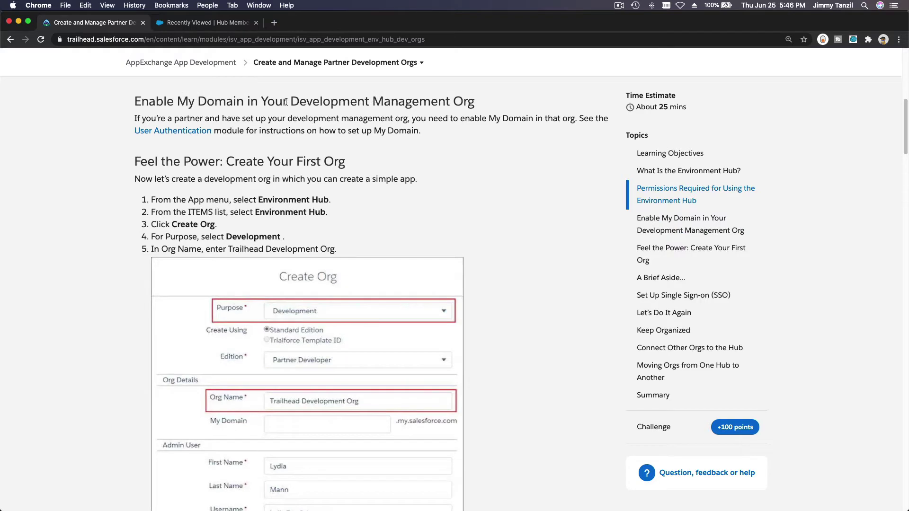
left_click_drag(289, 102, 472, 95)
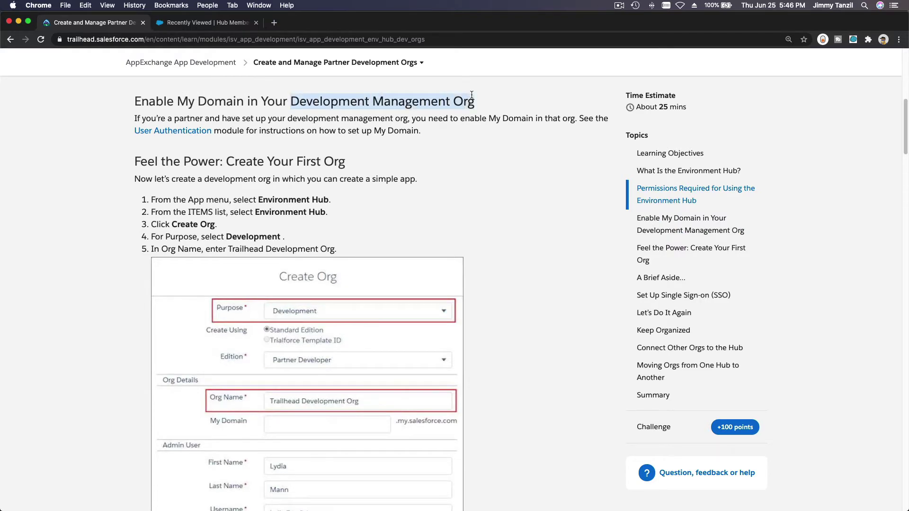
From the Hub Members list, start a new org and try Development, then Test/Demo, as its purpose.
left_click(193, 25)
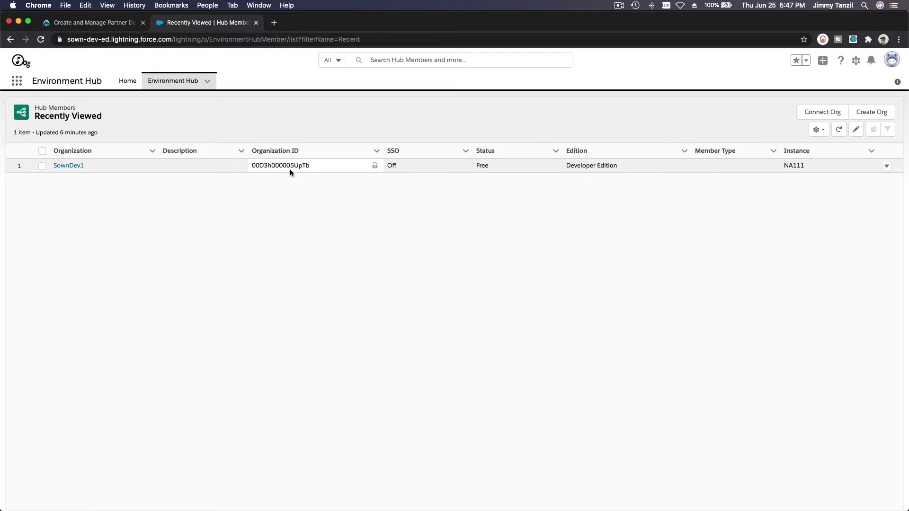
left_click(870, 114)
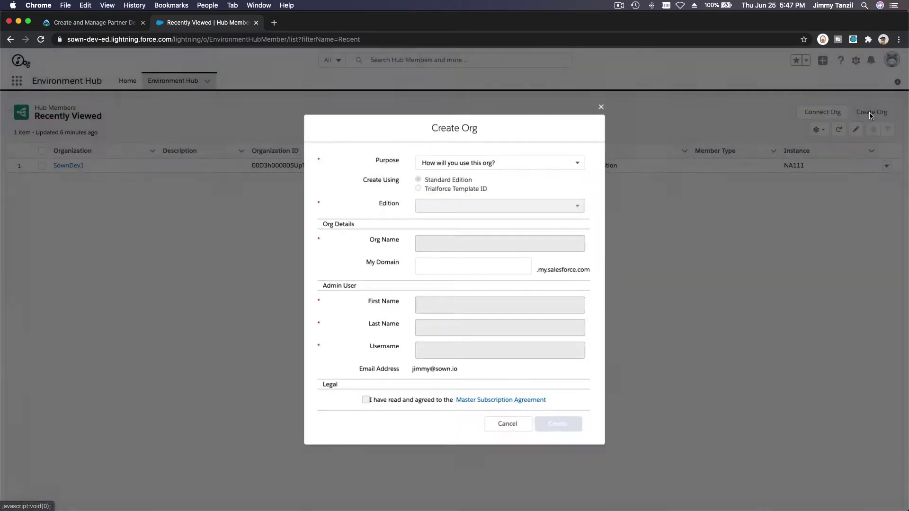
left_click(544, 163)
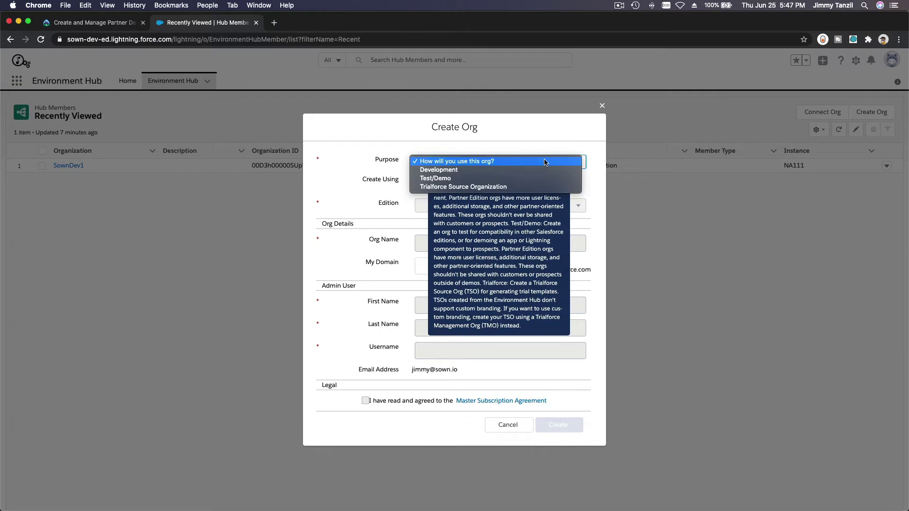
left_click(544, 169)
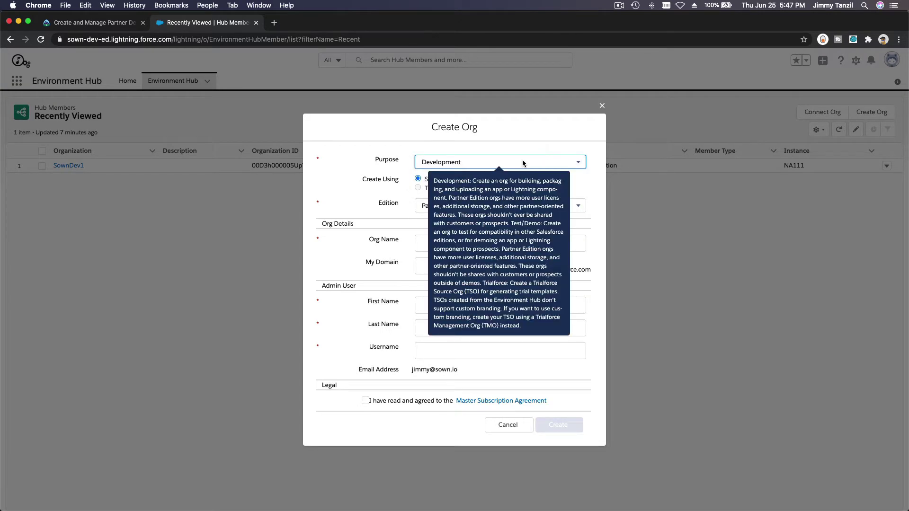
left_click(522, 161)
left_click(523, 170)
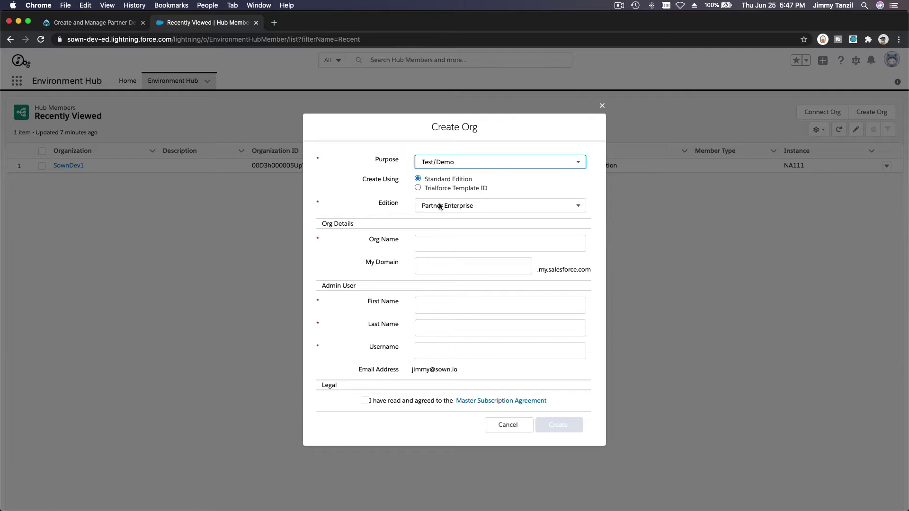
Compare editions for Test/Demo and Development, keep Partner Developer, then cancel the Create Org form.
left_click(440, 206)
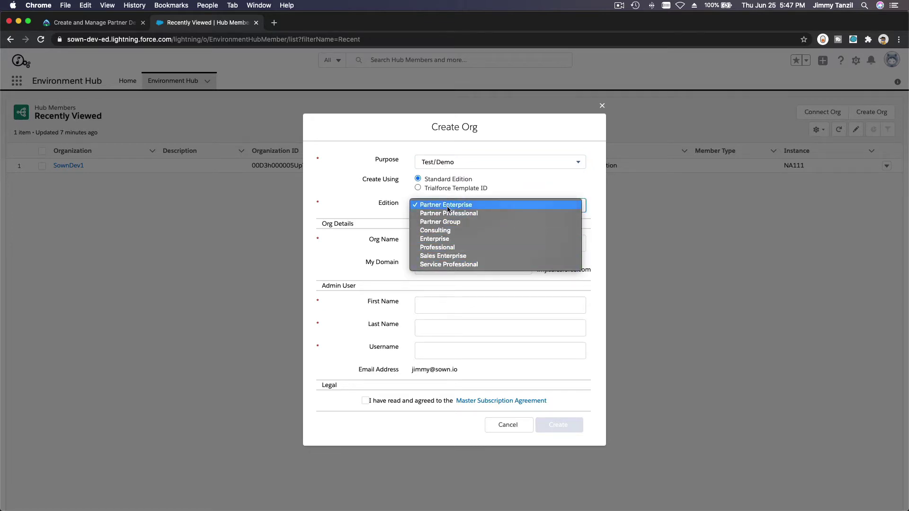
left_click(457, 163)
left_click(457, 155)
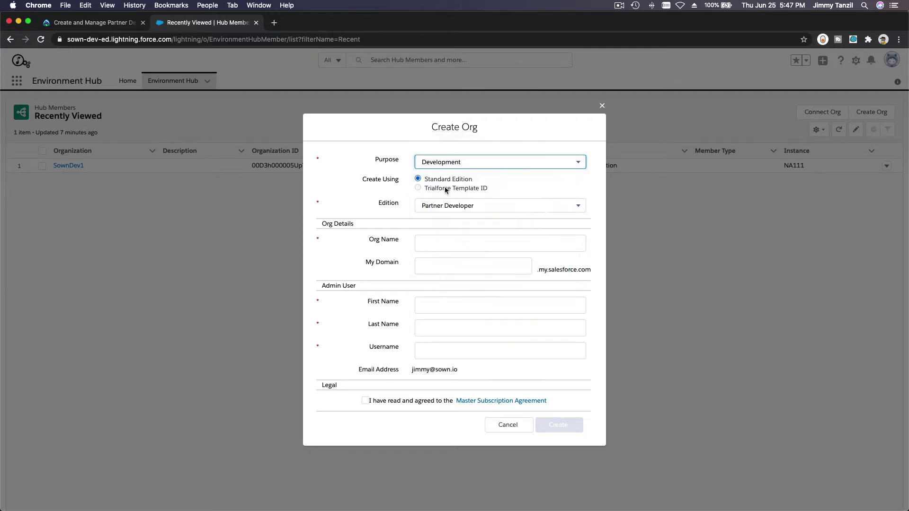
left_click(442, 206)
left_click(443, 215)
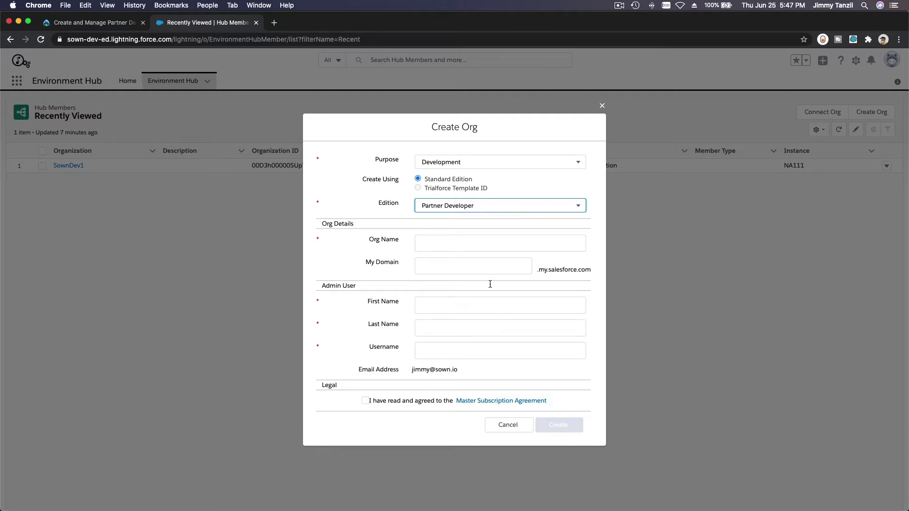
left_click(502, 425)
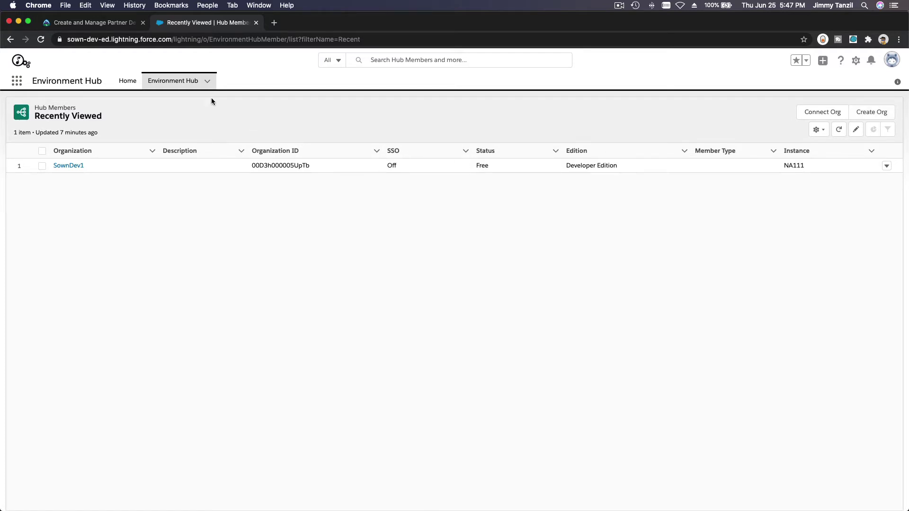
Return to the Trailhead lesson, clear the heading selection, and scroll to the A Brief Aside section.
left_click(95, 22)
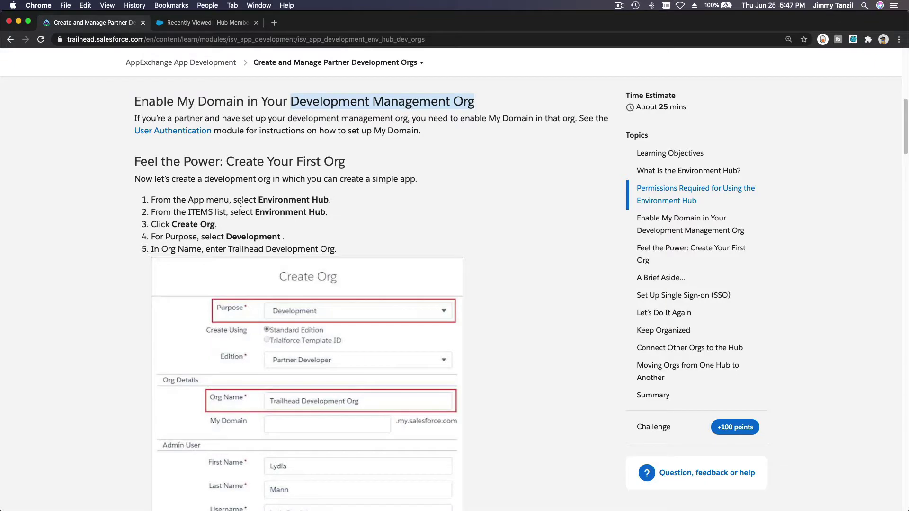
left_click(456, 245)
scroll(508, 269, "down", 6)
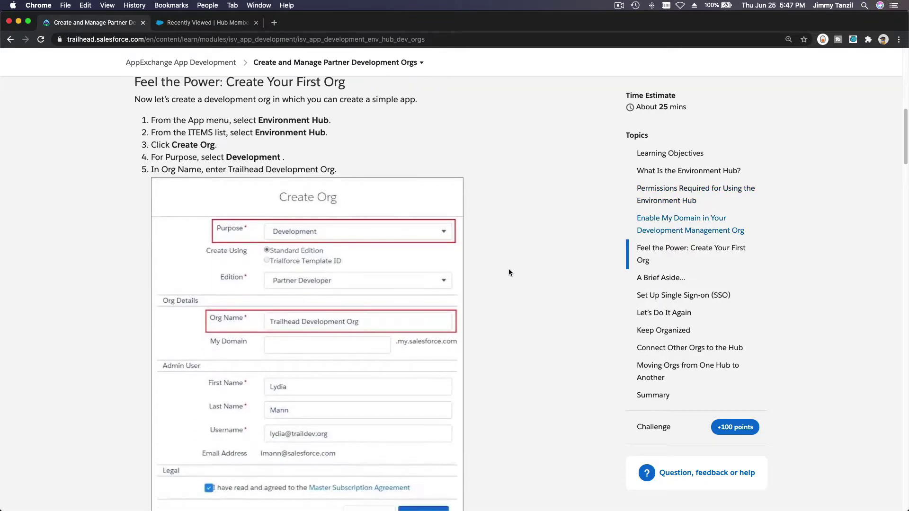
scroll(508, 272, "down", 5)
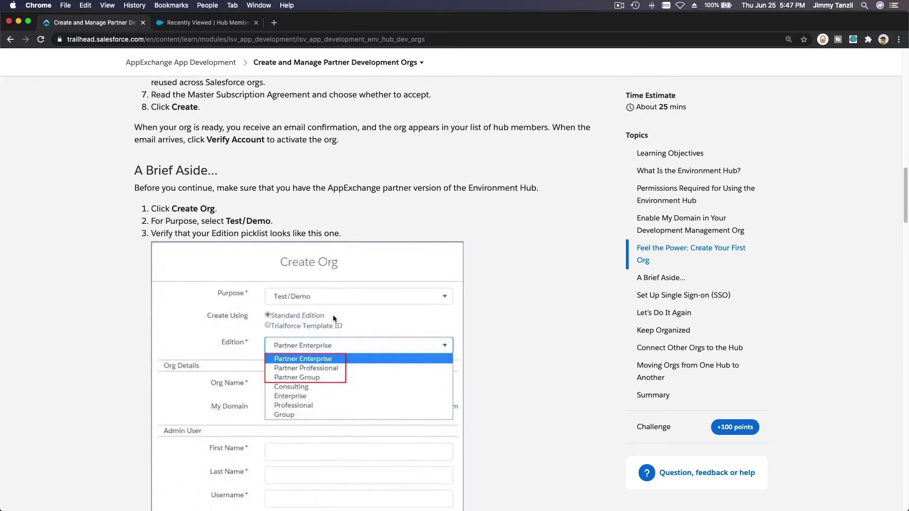
scroll(333, 317, "up", 1)
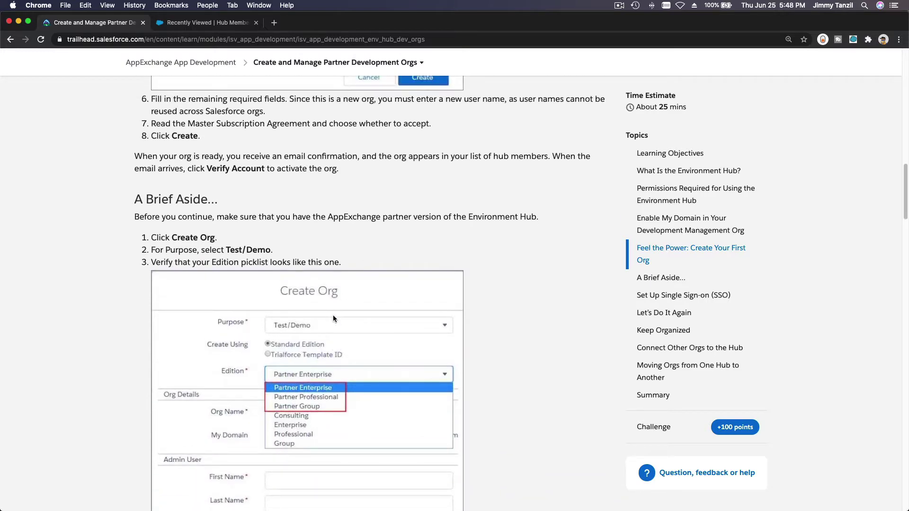
scroll(333, 315, "down", 2)
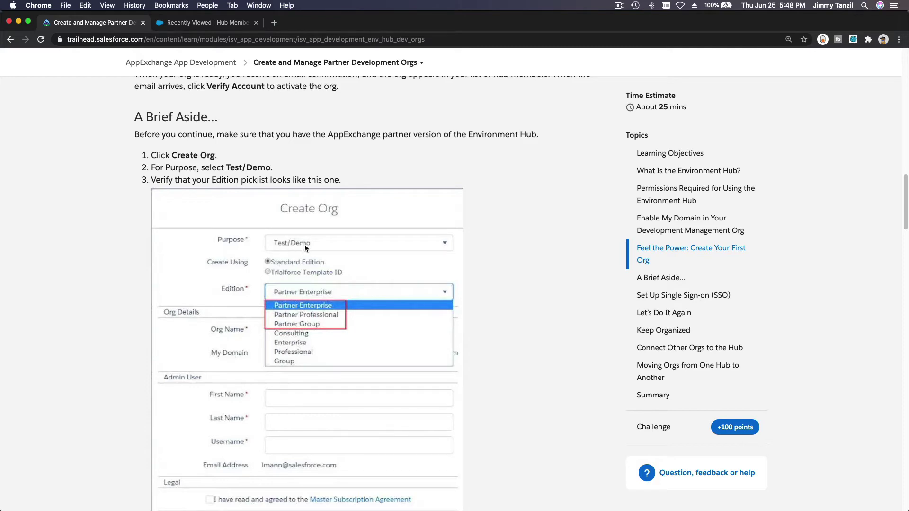
Open the Connect Org dialog from the Hub Members list and cancel it.
left_click(219, 24)
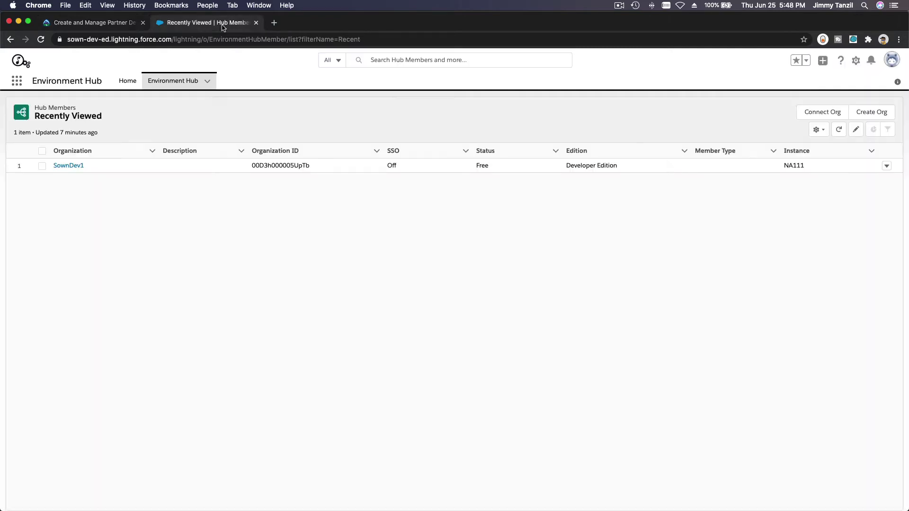
left_click(826, 111)
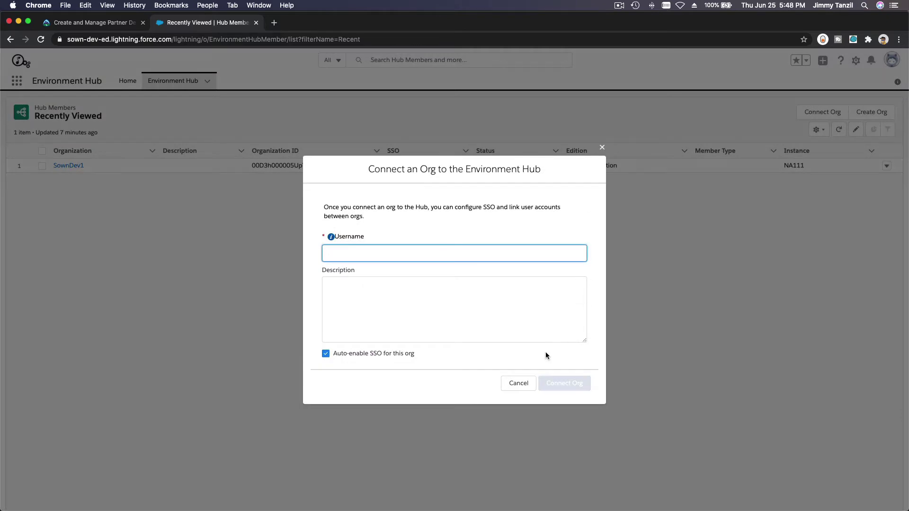
left_click(519, 382)
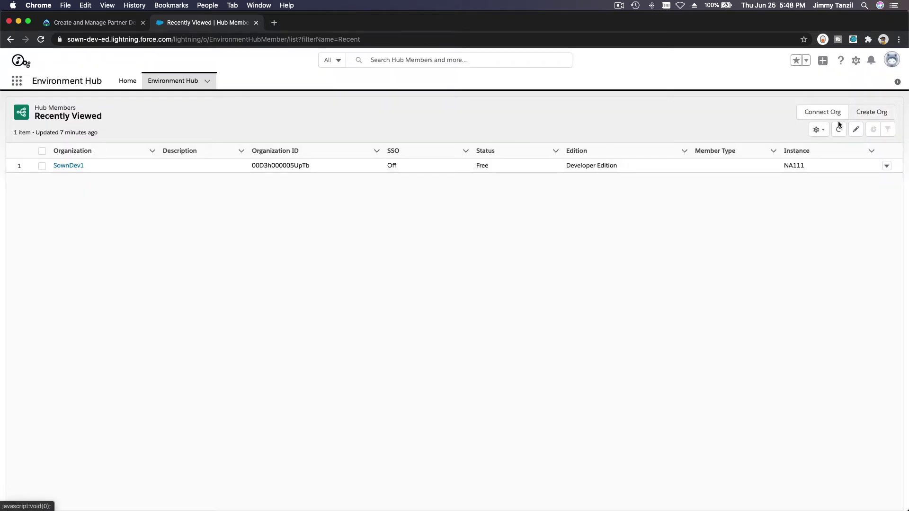
Check the partner editions offered for a Test/Demo org, then cancel without creating it.
left_click(871, 112)
left_click(458, 162)
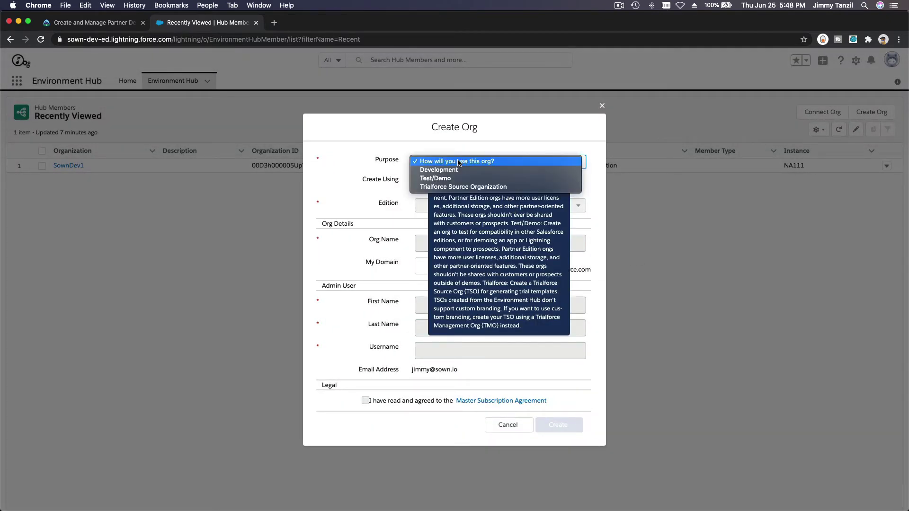
left_click(455, 178)
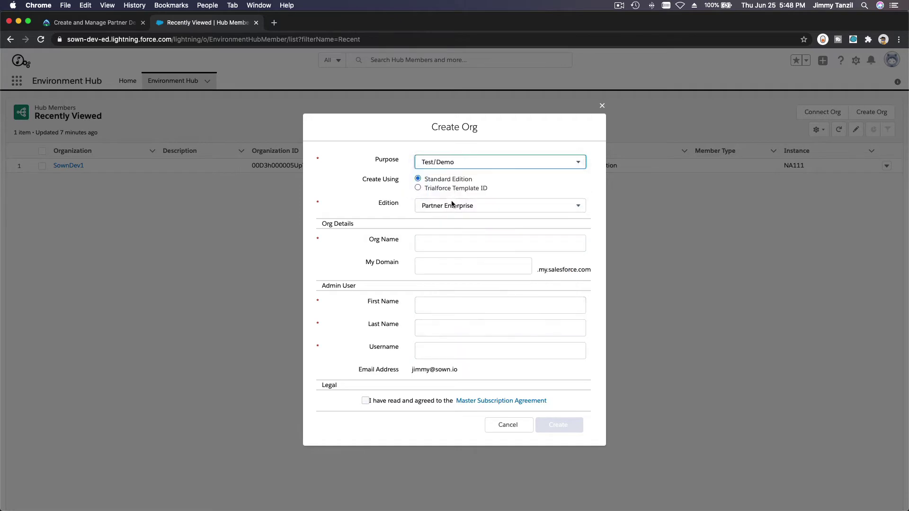
left_click(452, 204)
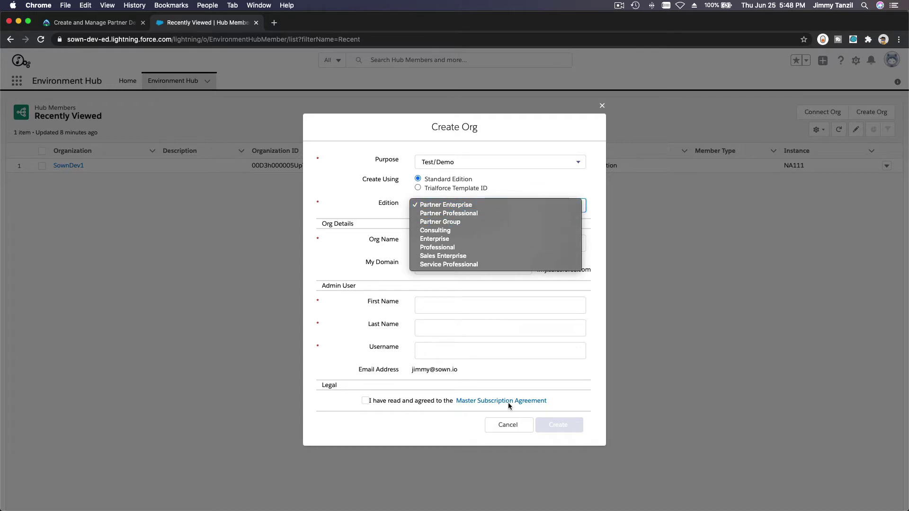
left_click(509, 421)
left_click(510, 422)
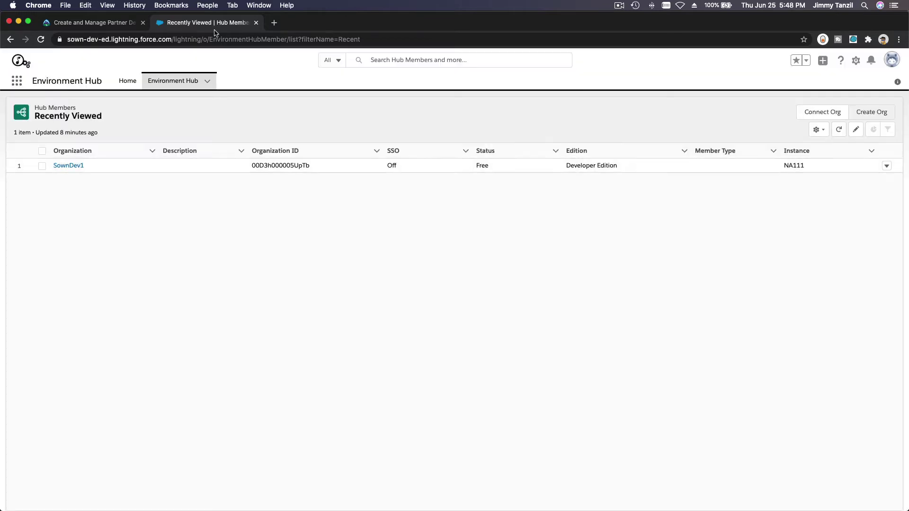
left_click(95, 24)
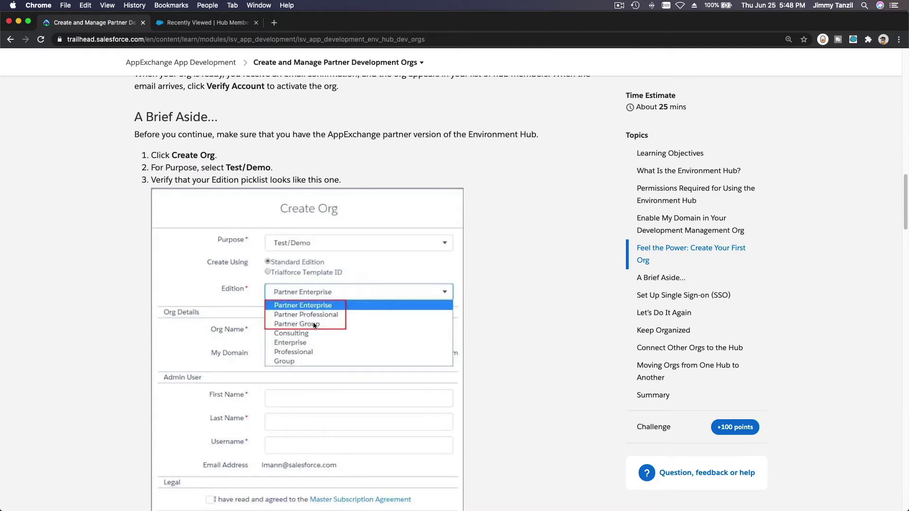
Scroll the lesson past A Brief Aside down to the Set Up Single Sign-on (SSO) section.
scroll(314, 326, "up", 3)
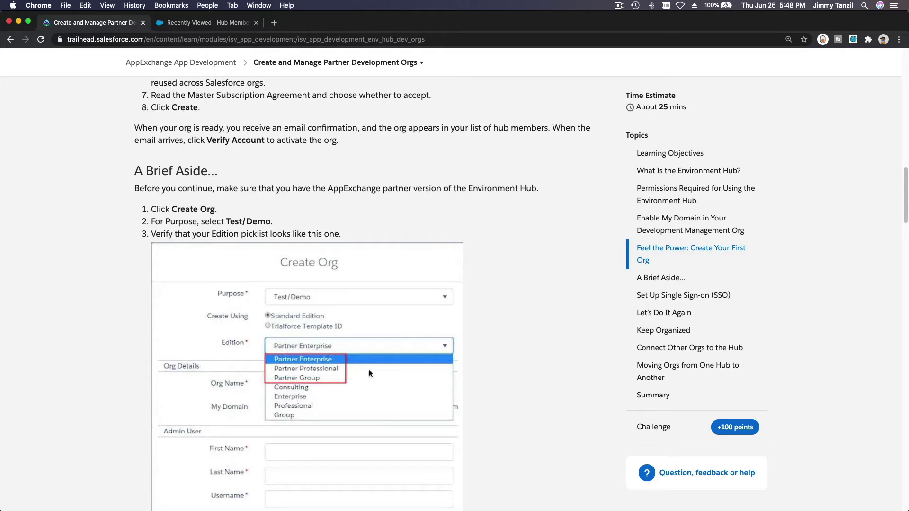
scroll(527, 310, "down", 5)
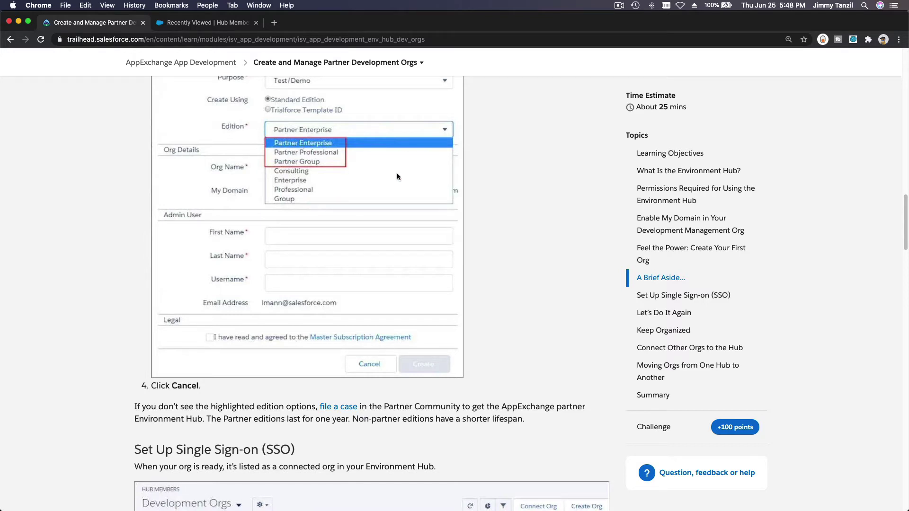
scroll(515, 244, "down", 6)
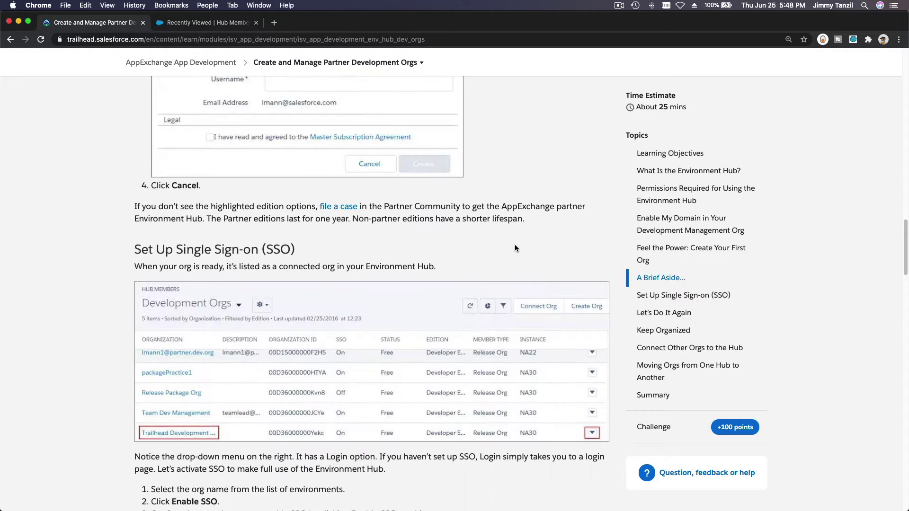
scroll(515, 247, "down", 1)
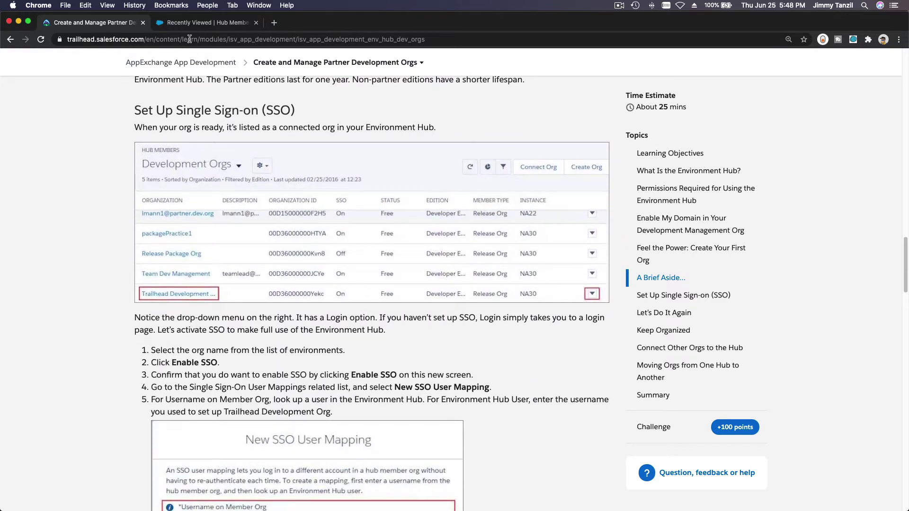
Turn on SSO for the SownDev1 hub member record and confirm the prompt.
left_click(191, 25)
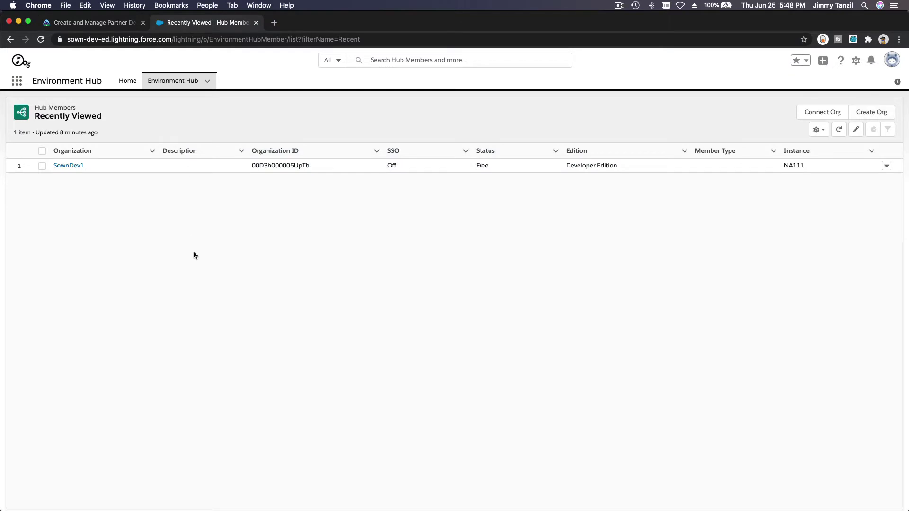
left_click(78, 170)
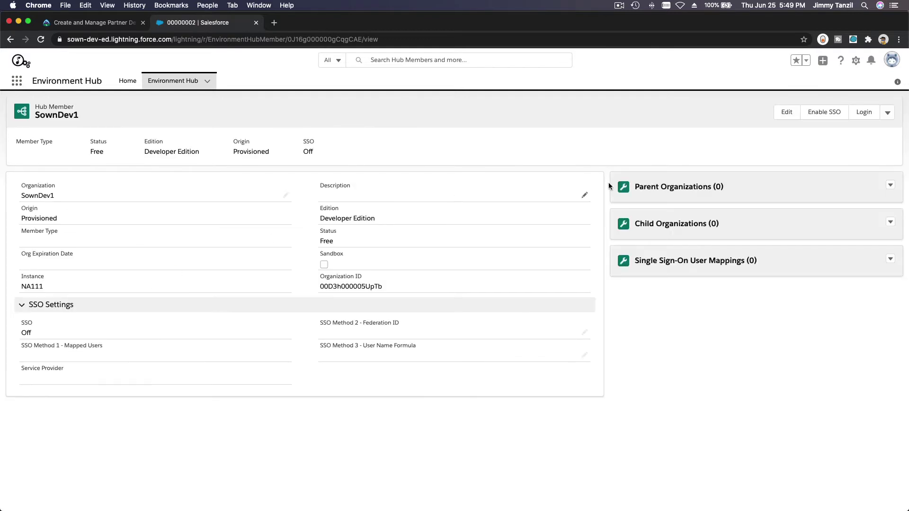
left_click(824, 114)
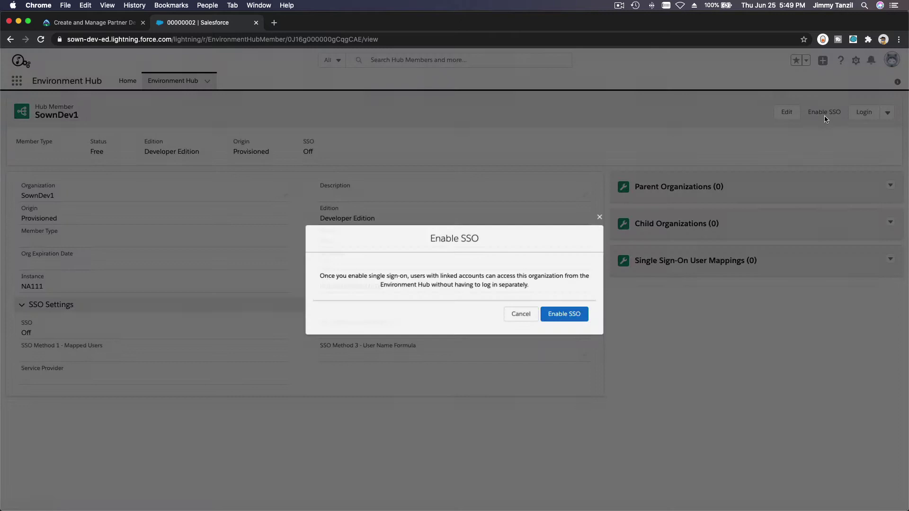
left_click(565, 315)
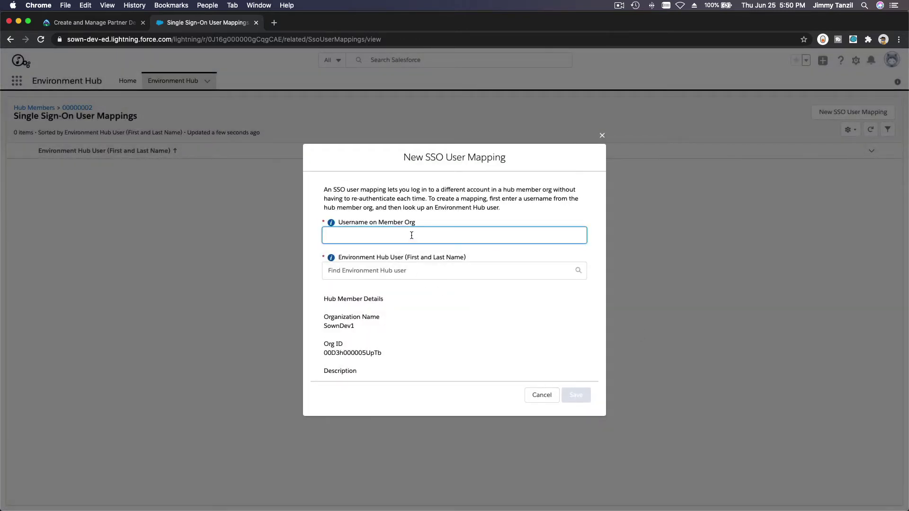
Map SownDev1's member-org username to the matching Environment Hub user and save the SSO mapping.
key("Tab")
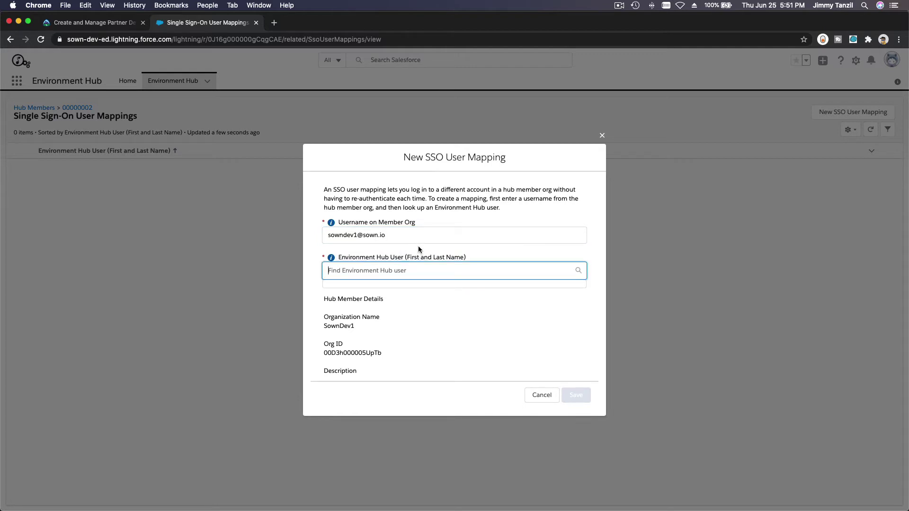
type("Jimmy")
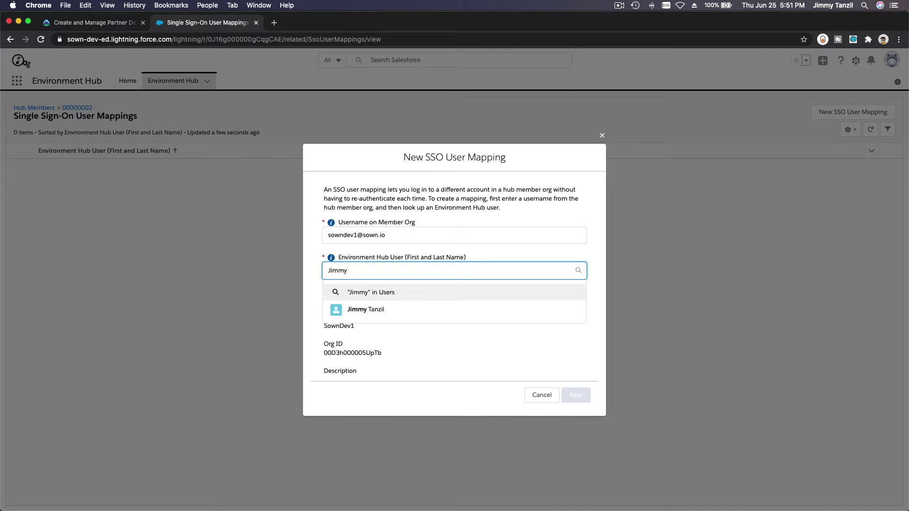
left_click(405, 309)
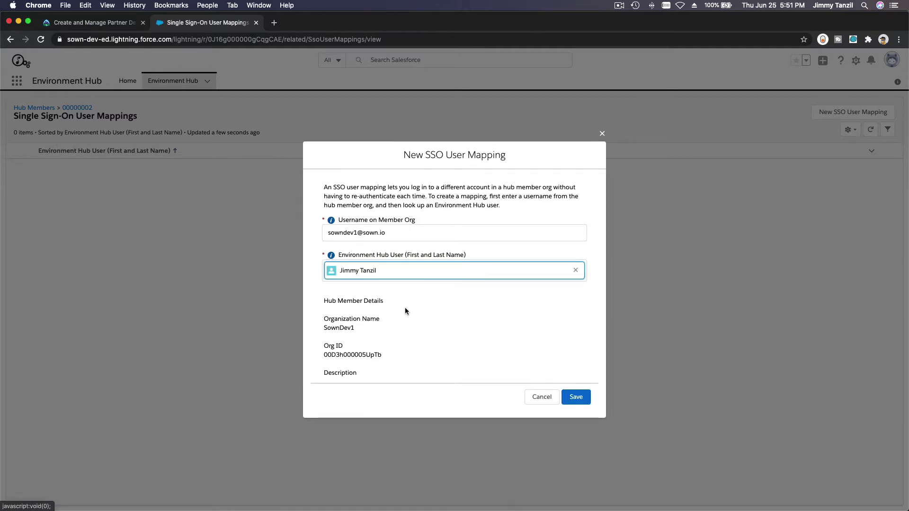
left_click(576, 398)
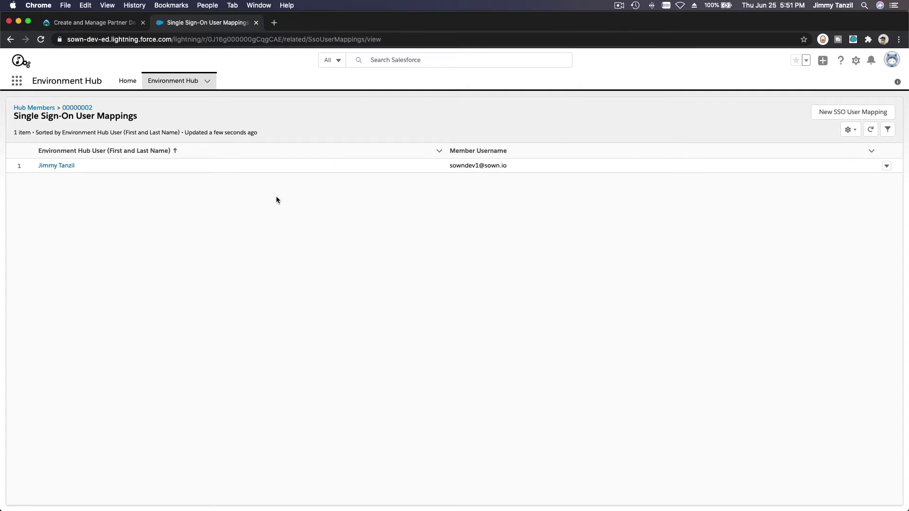
Log in to SownDev1 through SSO from its row actions and allow the notification request.
left_click(172, 87)
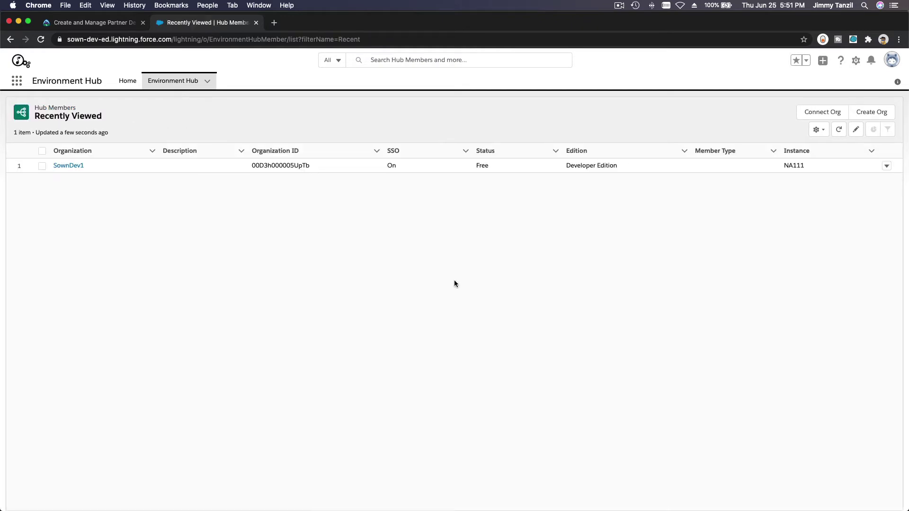
left_click(886, 165)
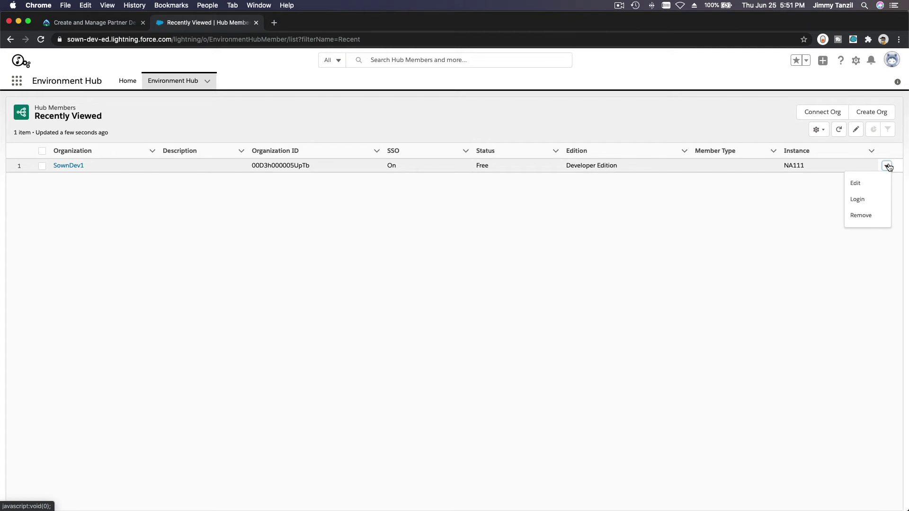
left_click(857, 199)
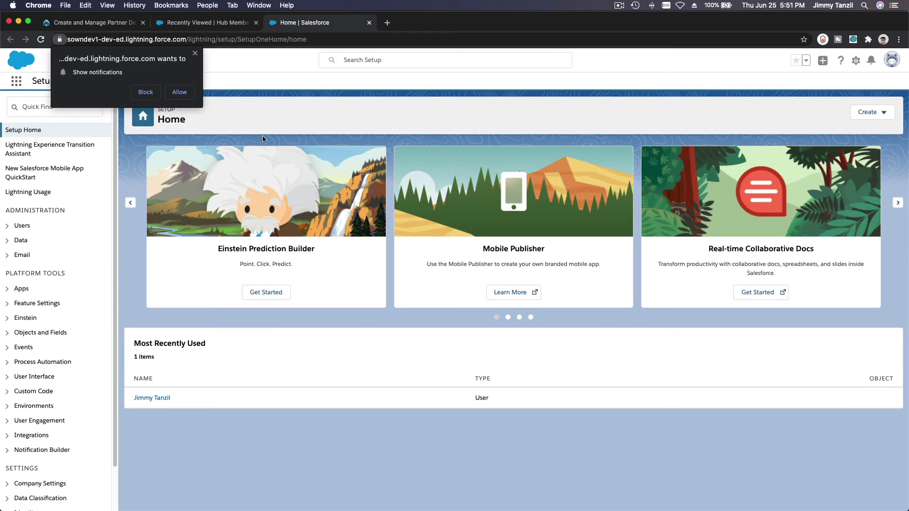
left_click(184, 94)
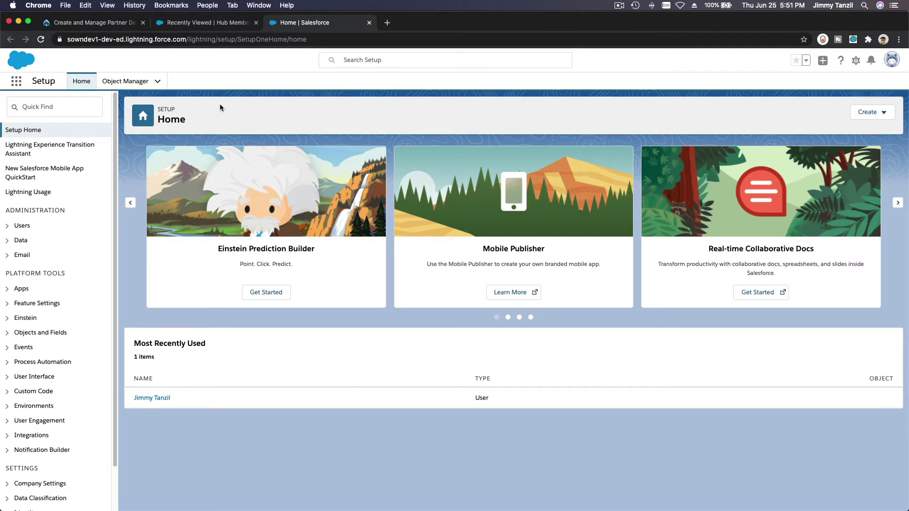
Read the Trailhead lesson down to Let's Do It Again, then go back to SownDev1's Setup Home.
left_click(82, 23)
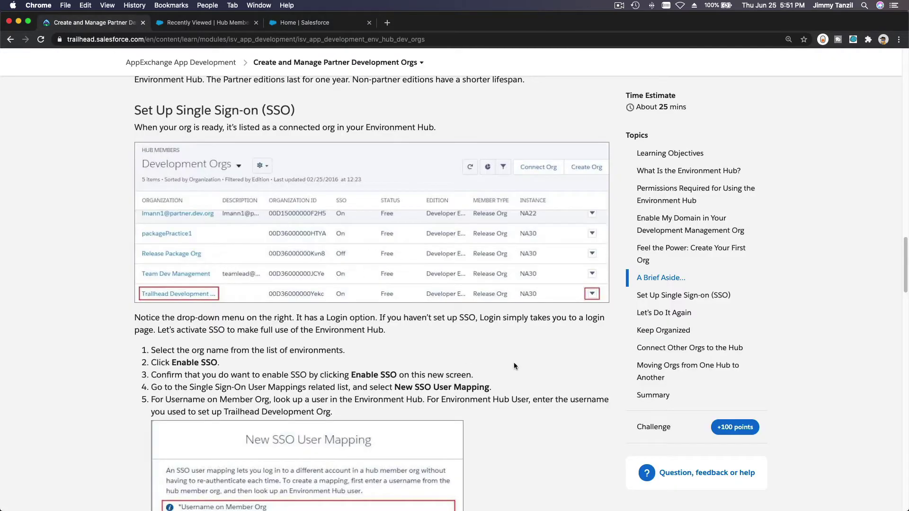
scroll(548, 359, "down", 5)
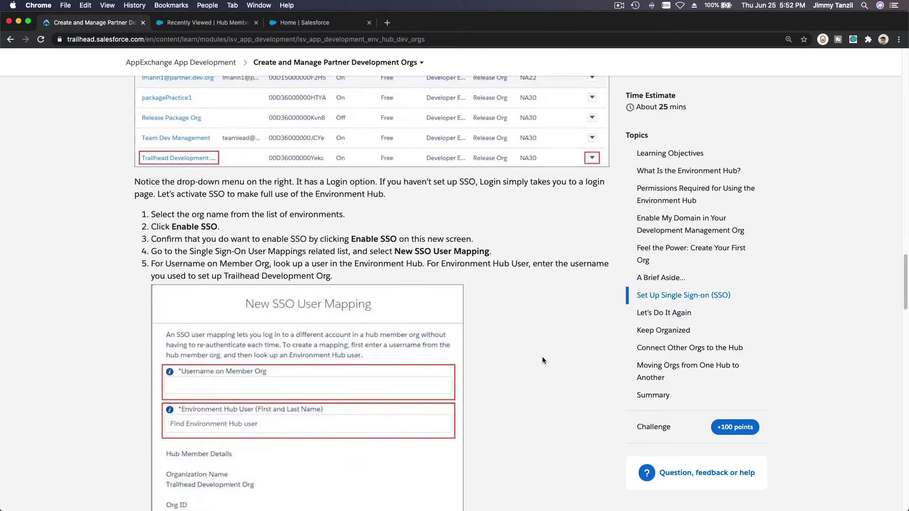
scroll(332, 267, "down", 10)
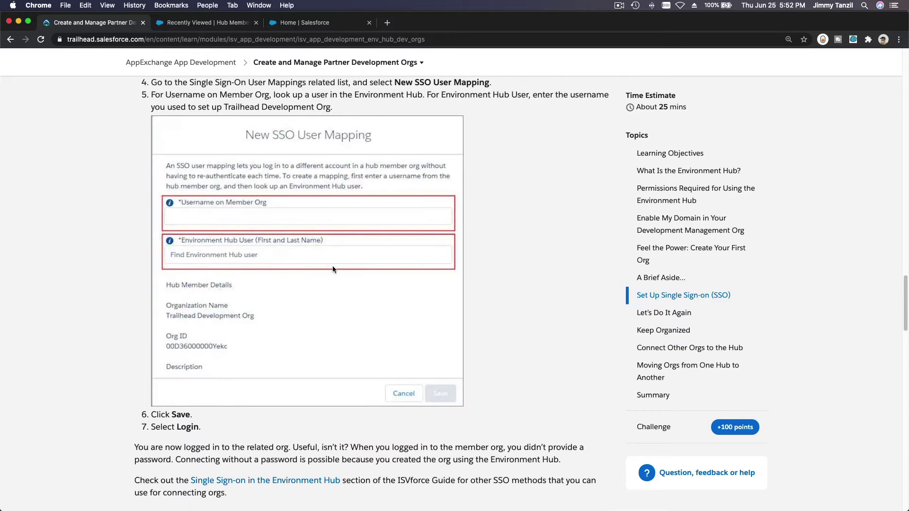
scroll(332, 266, "down", 9)
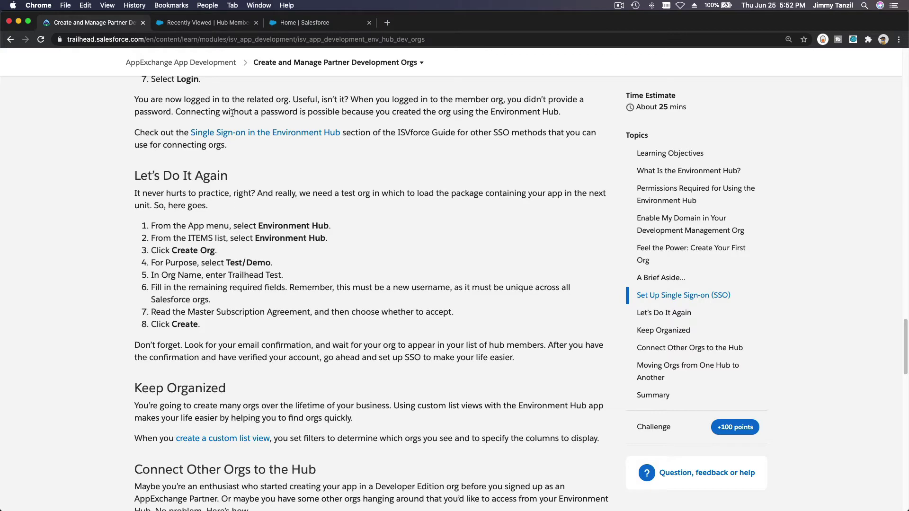
left_click(299, 26)
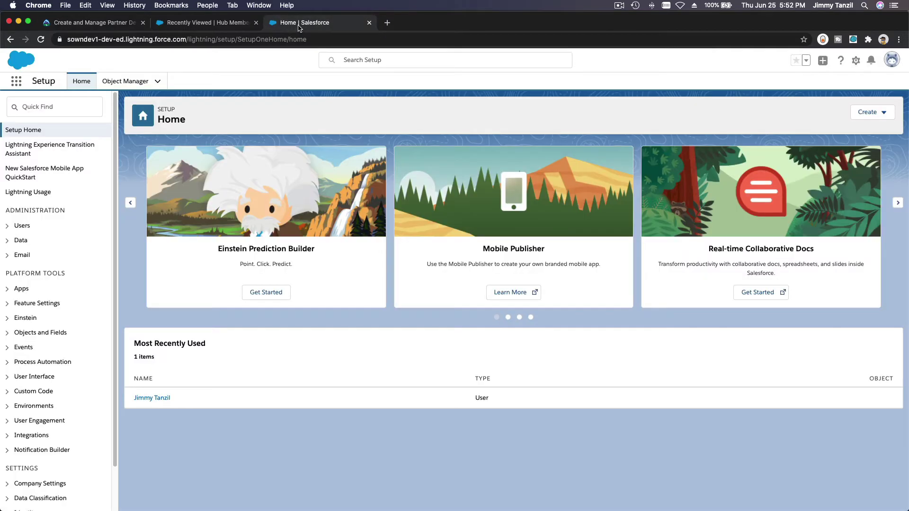
Close the Setup tab and start a new org with purpose Test/Demo and edition Enterprise.
left_click(369, 22)
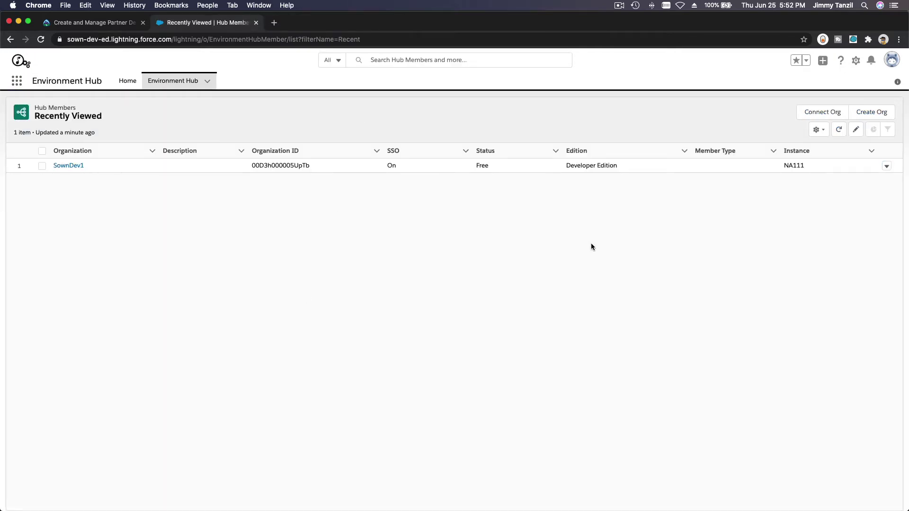
left_click(871, 117)
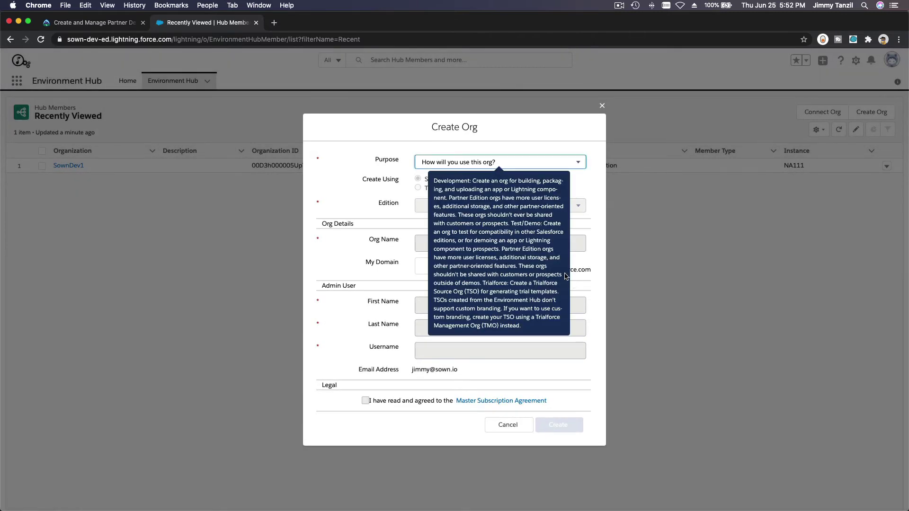
left_click(516, 163)
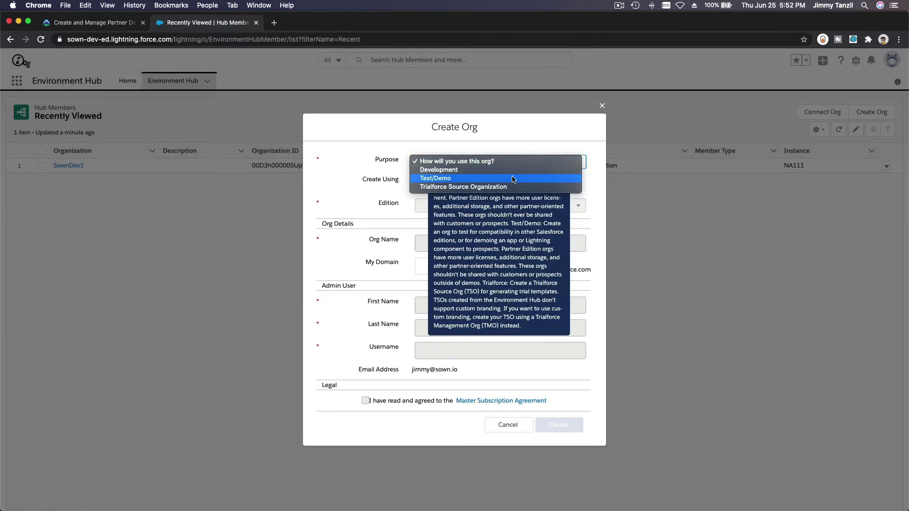
key("Escape")
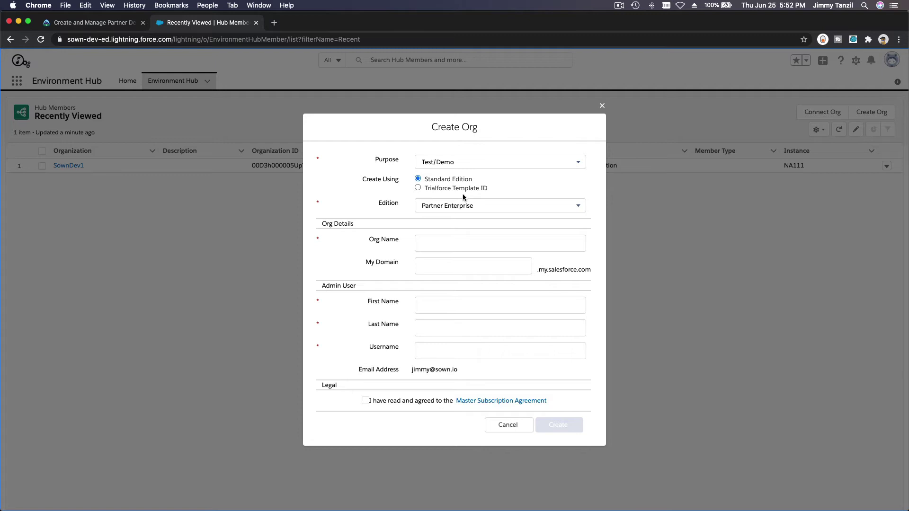
left_click(473, 206)
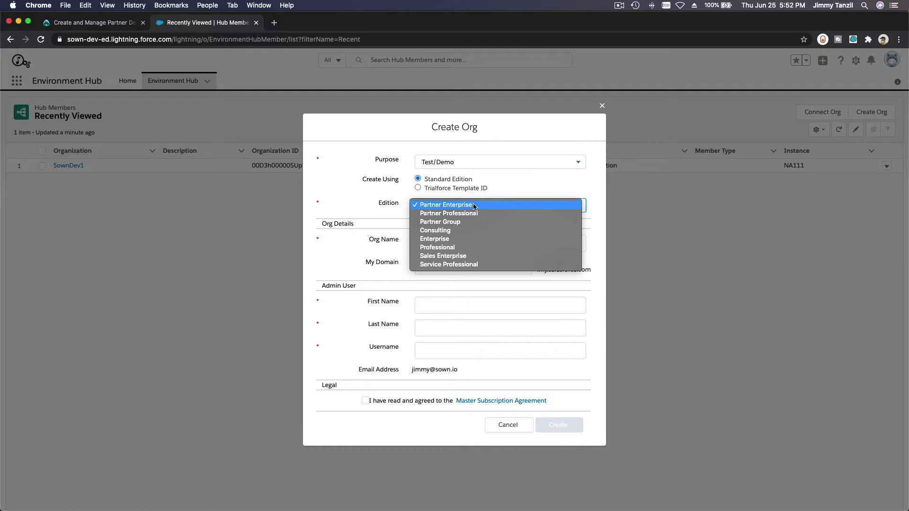
left_click(464, 237)
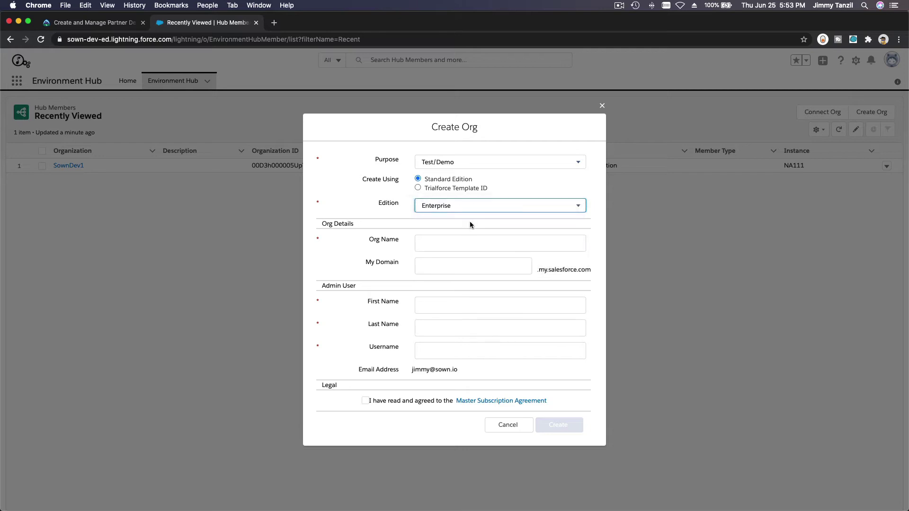
left_click(470, 244)
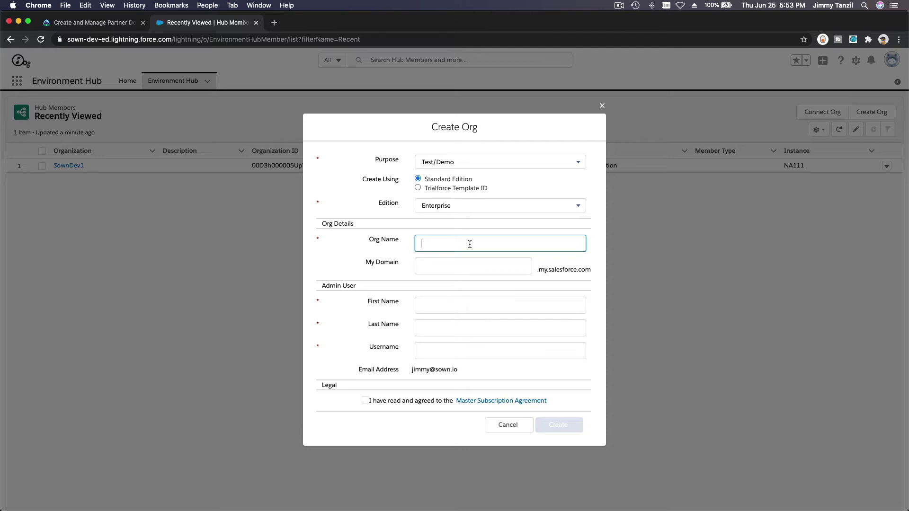
Name the new org 'Test Enterprise' with My Domain sown-test-enterprise.
type("Test Enterprise")
left_click(473, 266)
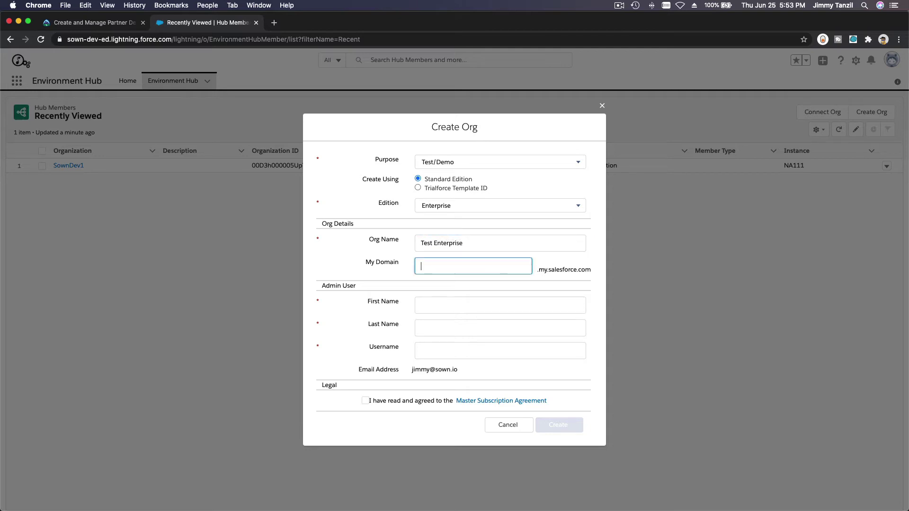
type("sown-test")
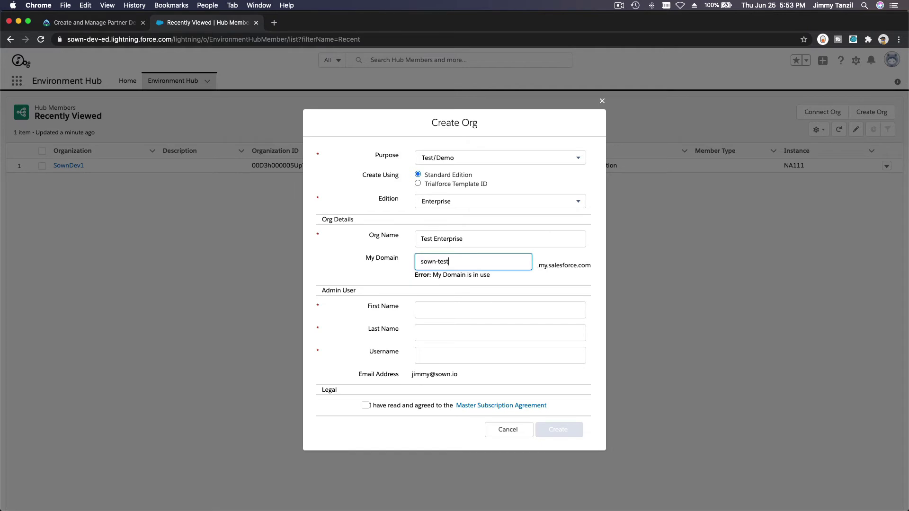
type("-enterprise")
Fill in the admin's first name, last name and username, accept the Master Subscription Agreement, and create the org.
key("Tab")
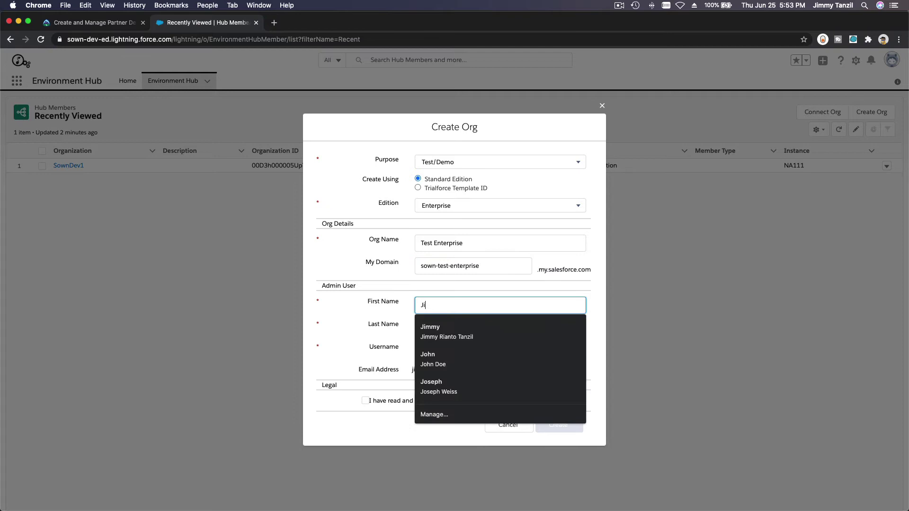
key("Tab")
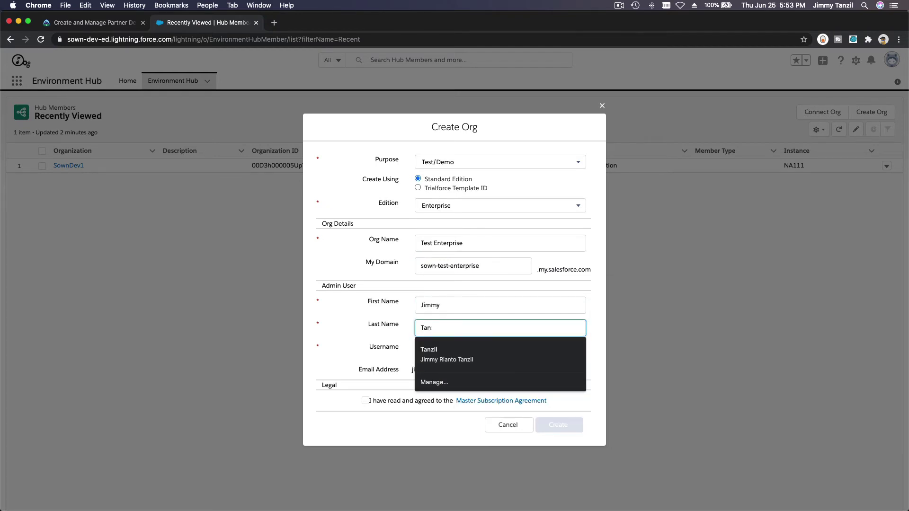
key("Tab")
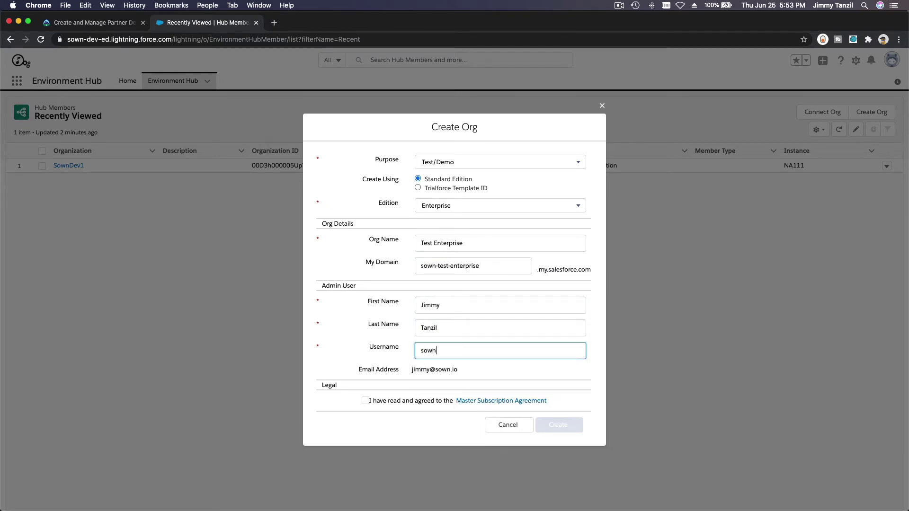
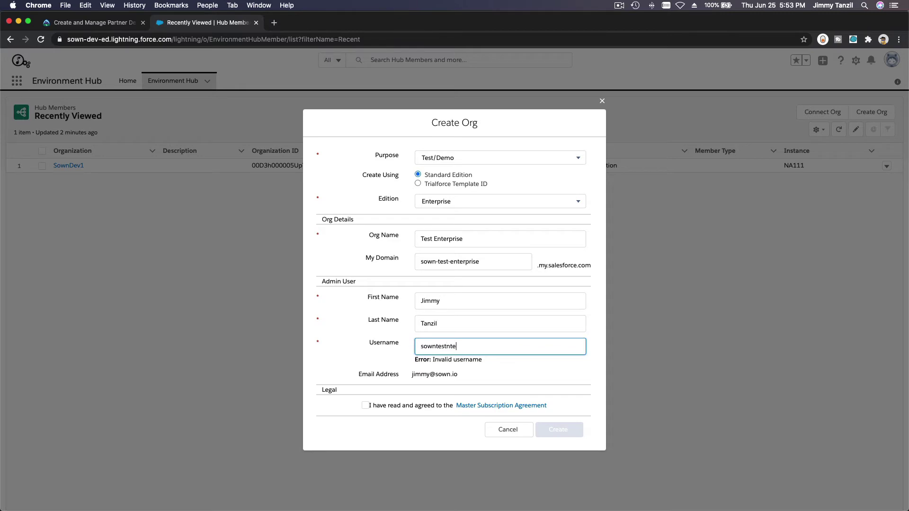
left_click(365, 401)
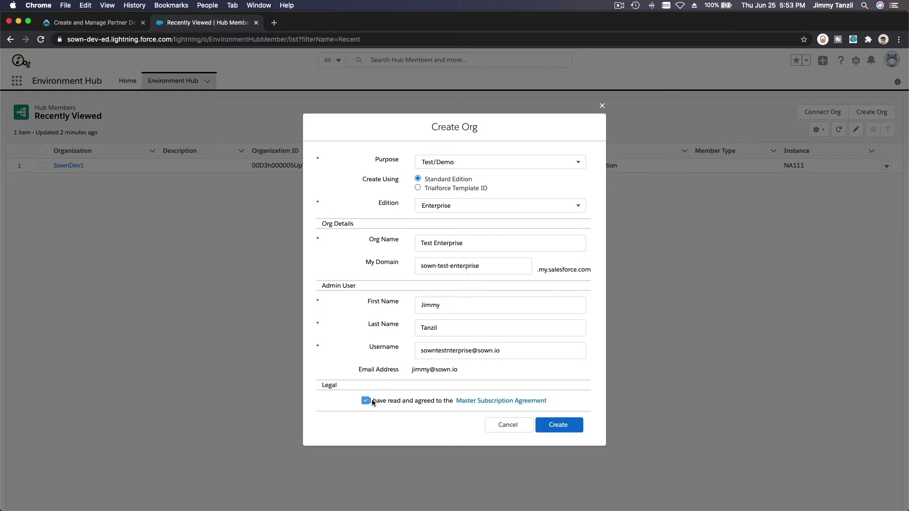
triple_click(459, 352)
key("super+c")
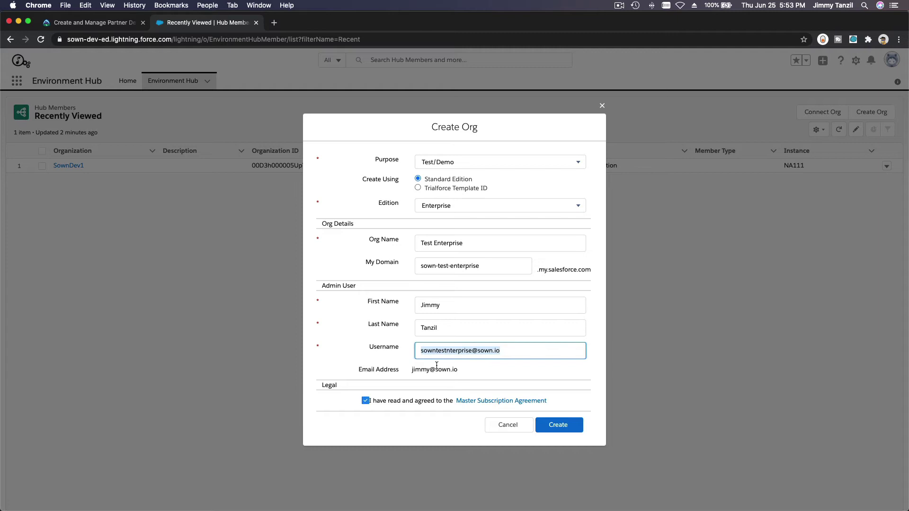
left_click(435, 365)
triple_click(434, 369)
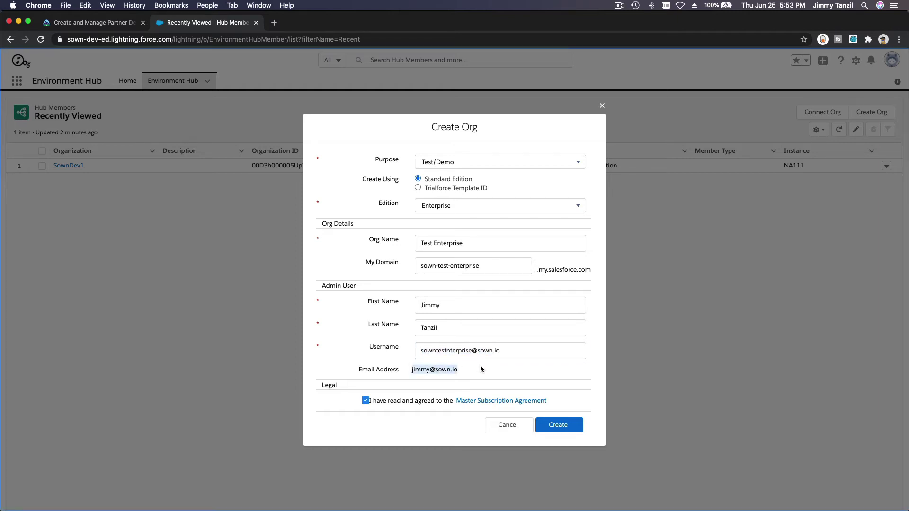
left_click(559, 427)
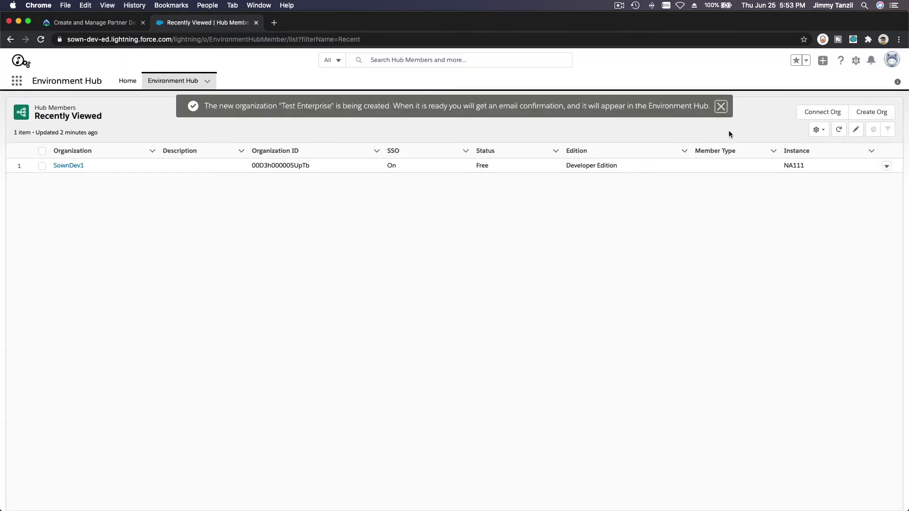
Dismiss the org-creation success notice.
left_click(720, 106)
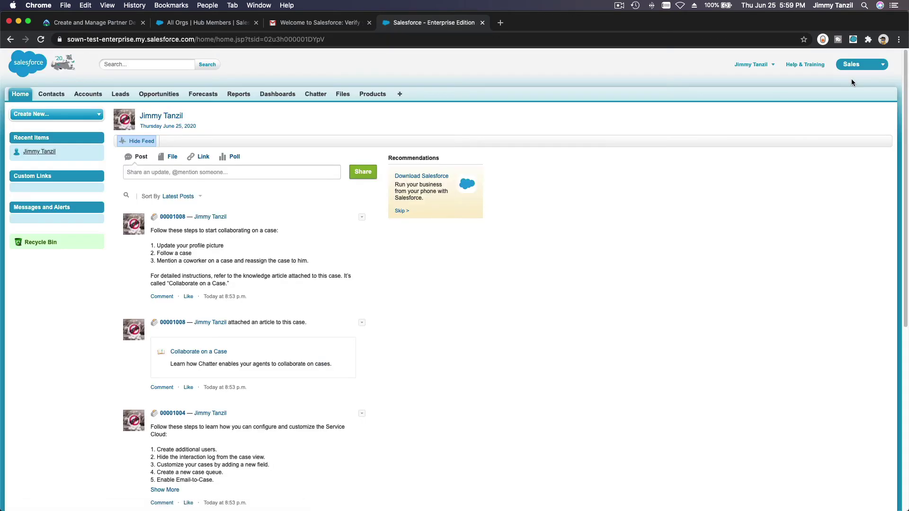
Reload the Test Enterprise org's Home tab from the Sales app menu.
left_click(854, 67)
left_click(20, 95)
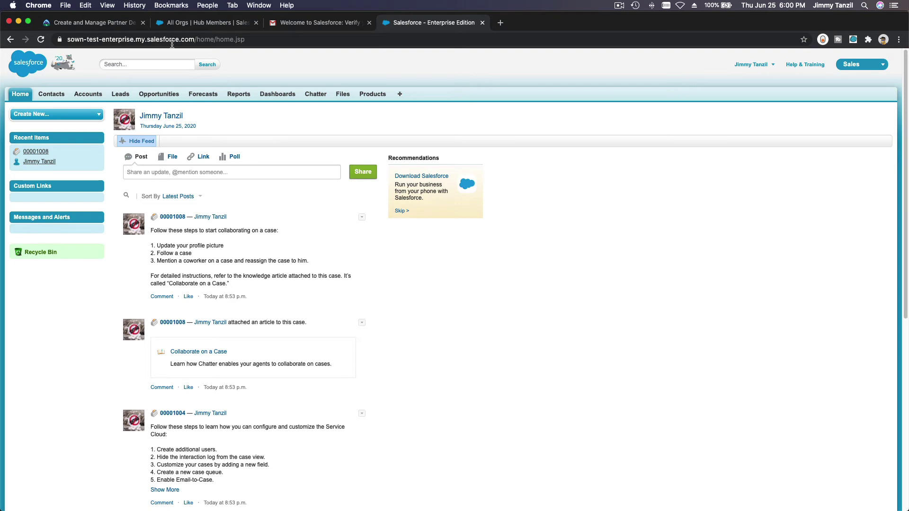
Refresh the All Orgs hub list and open the Test Enterprise member record.
left_click(188, 25)
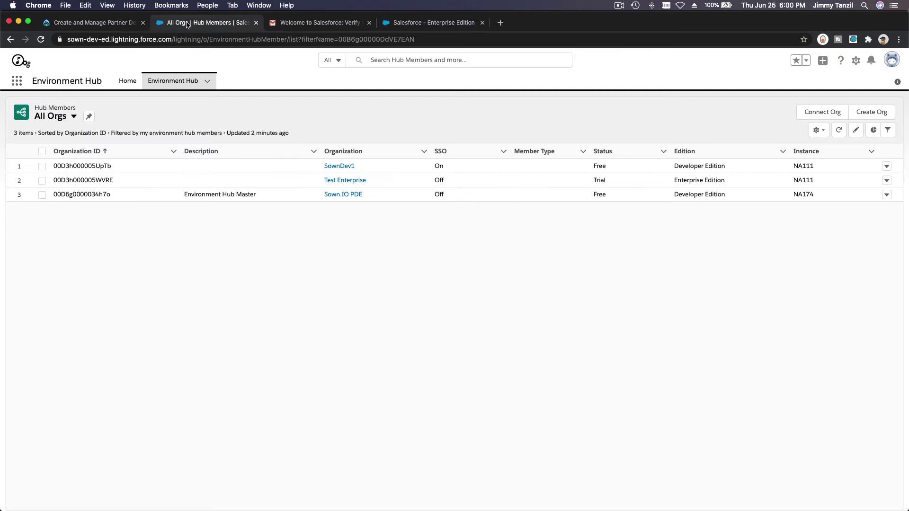
left_click(43, 39)
left_click(821, 138)
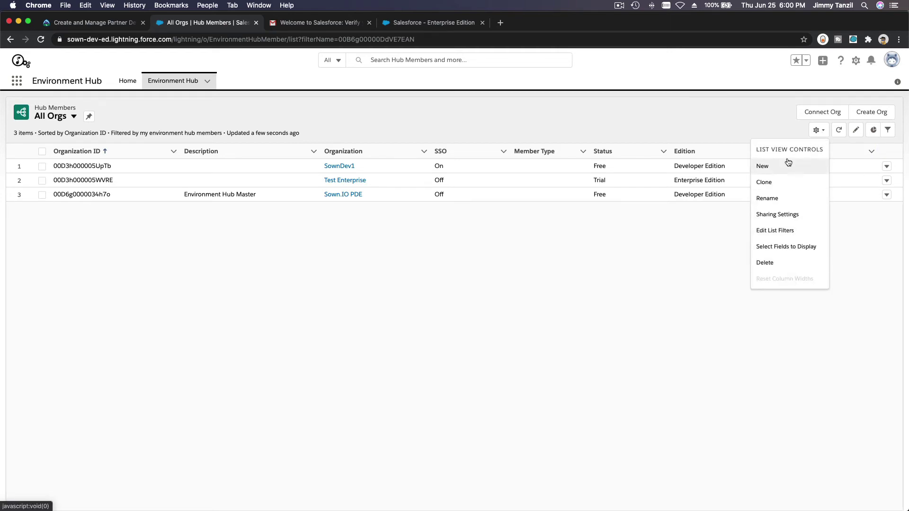
left_click(658, 238)
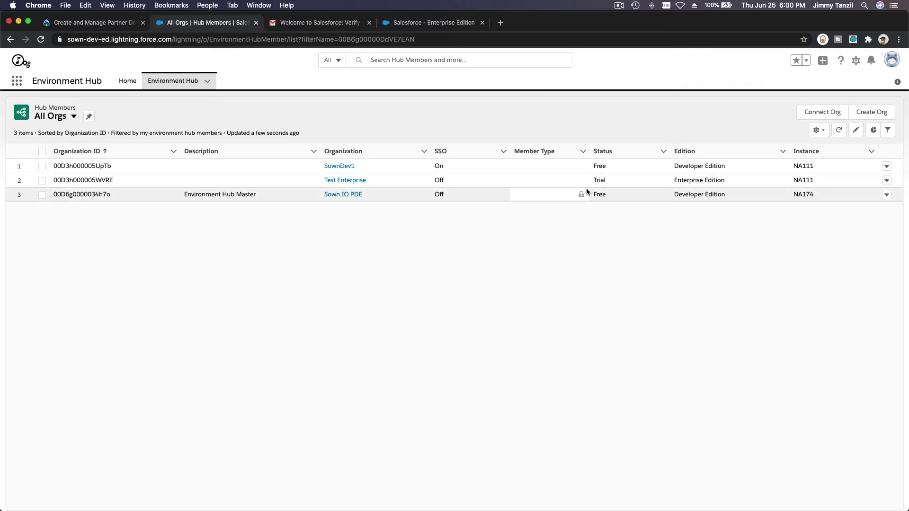
left_click(344, 179)
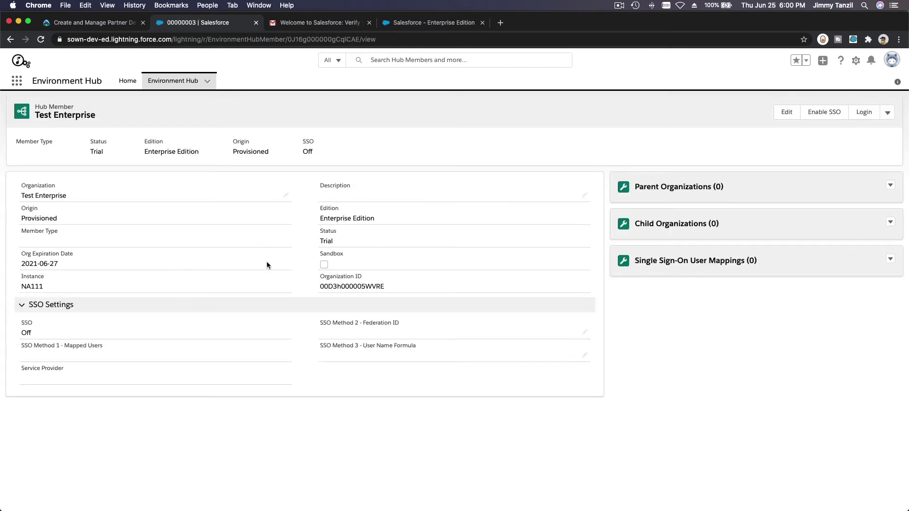
Enable SSO for Test Enterprise and save a user mapping from the pasted username to the hub user.
left_click(823, 113)
left_click(578, 313)
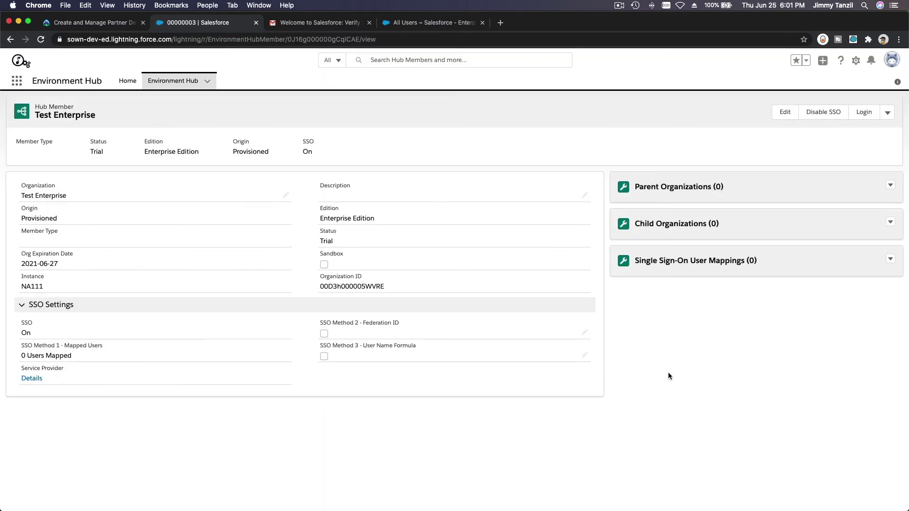
left_click(695, 261)
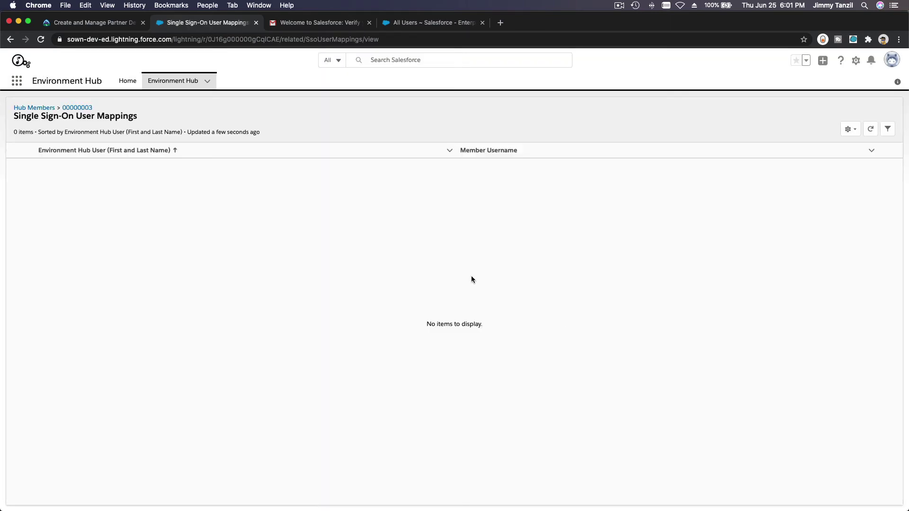
left_click(831, 117)
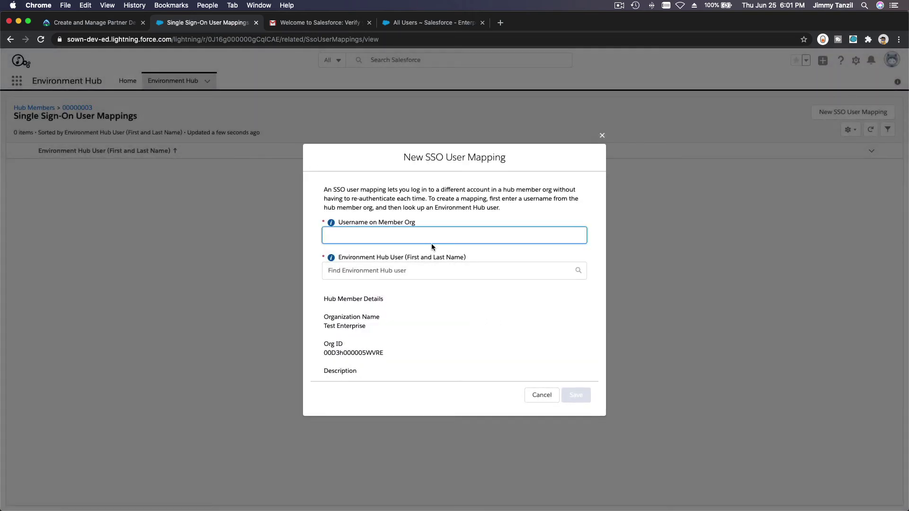
key("super+v")
key("Tab")
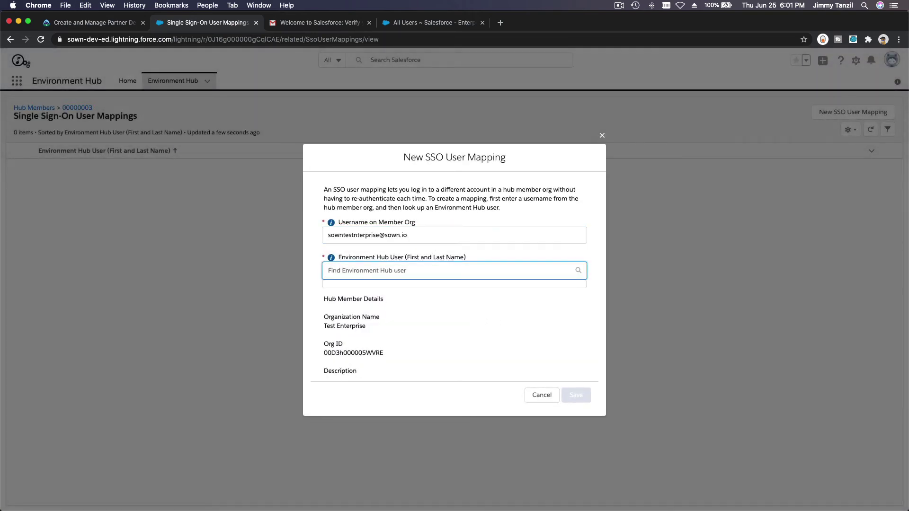
type("Jimmy")
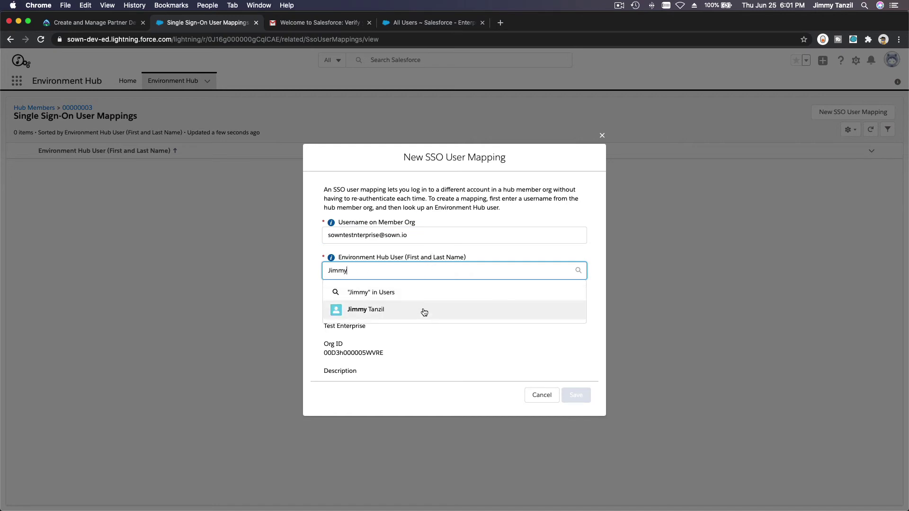
left_click(424, 311)
left_click(574, 408)
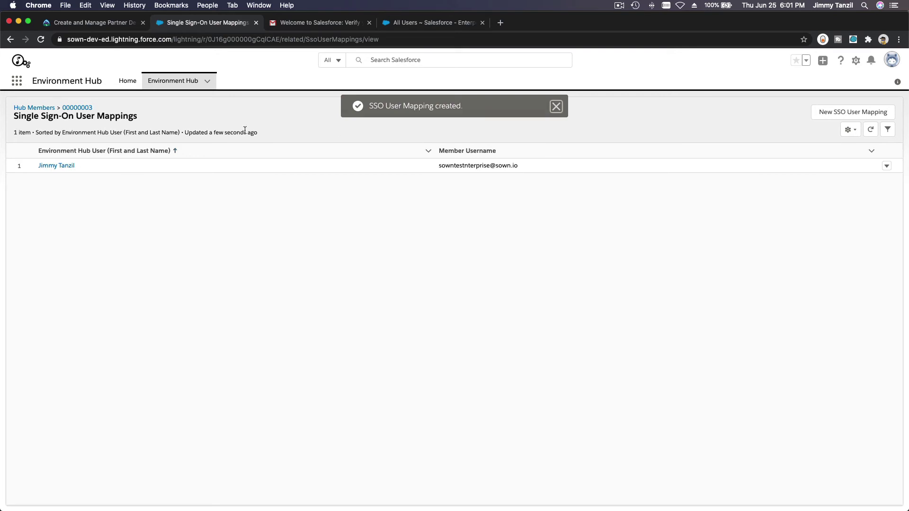
Return to the hub member list and close the All Users and verification email tabs.
left_click(160, 83)
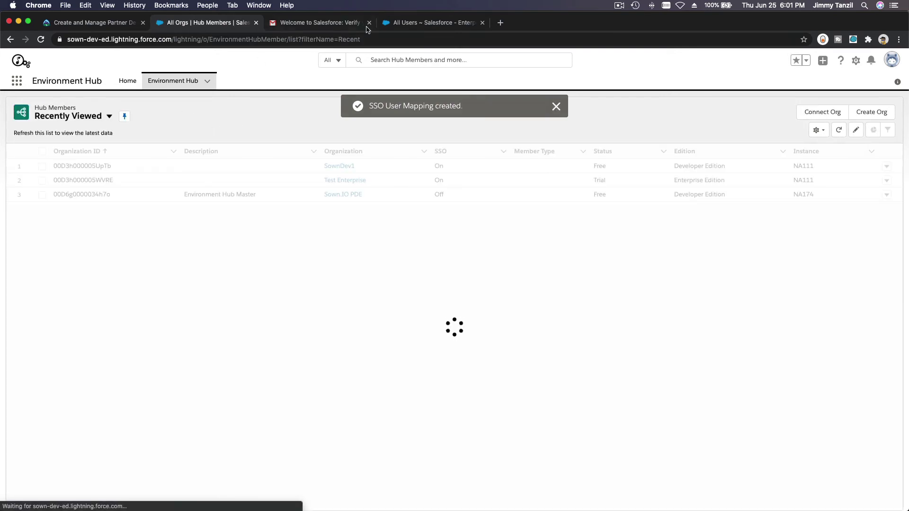
left_click(428, 23)
left_click(482, 23)
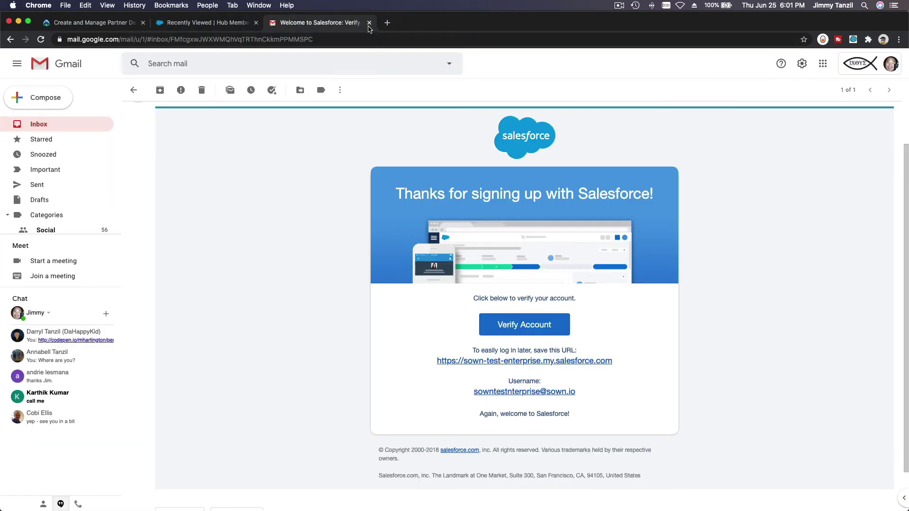
left_click(369, 22)
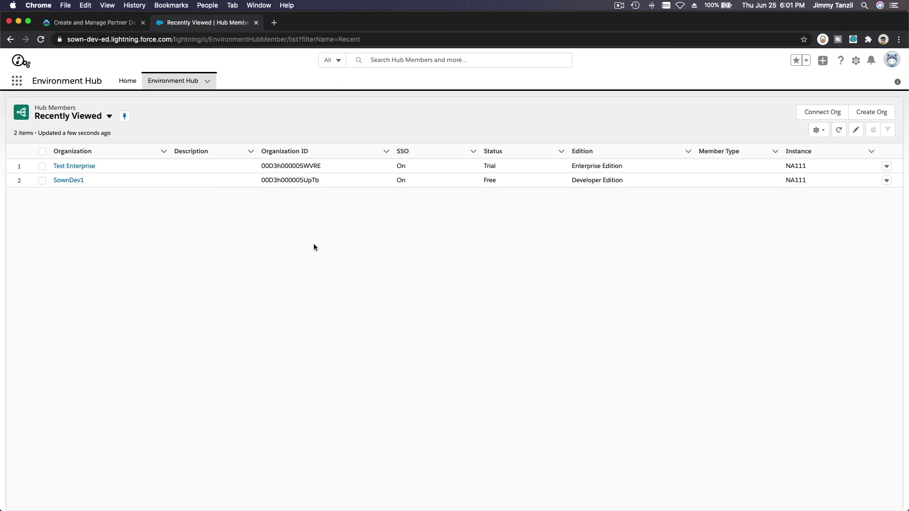
Switch to the All Orgs list view, log in to Test Enterprise, then close its tab.
left_click(82, 117)
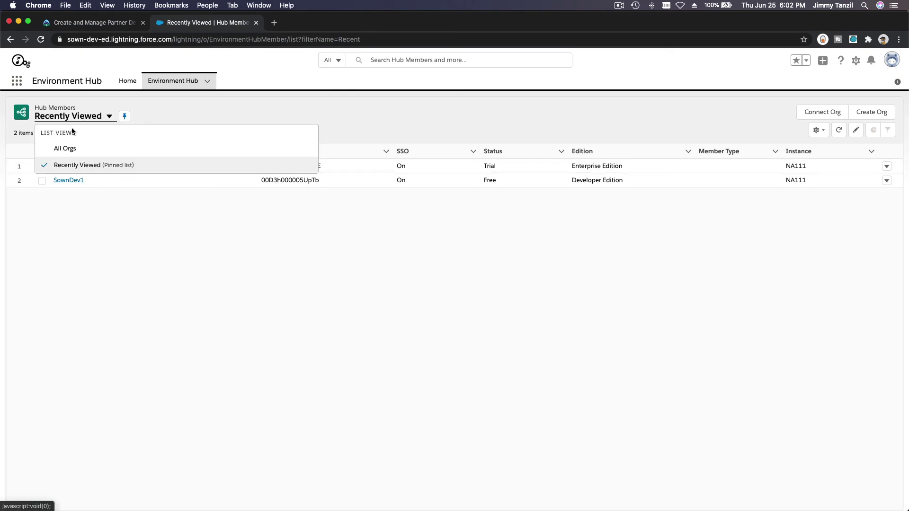
left_click(71, 150)
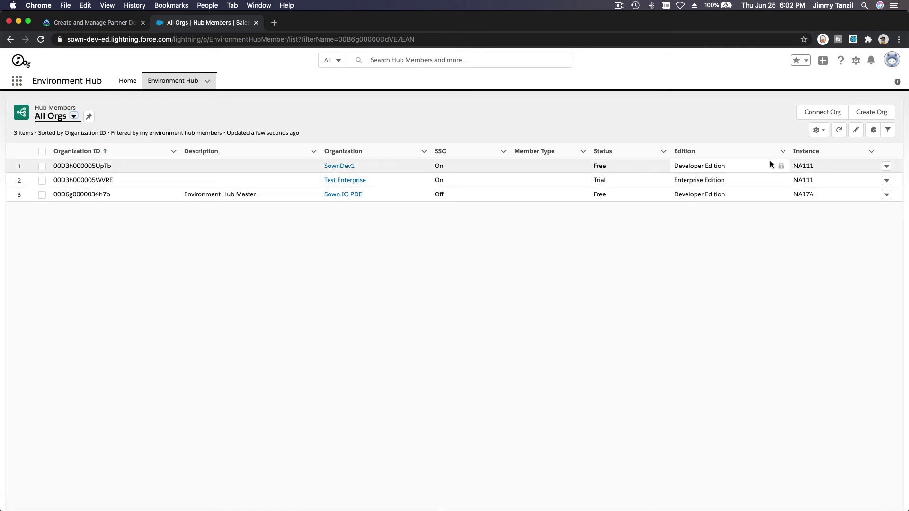
left_click(889, 183)
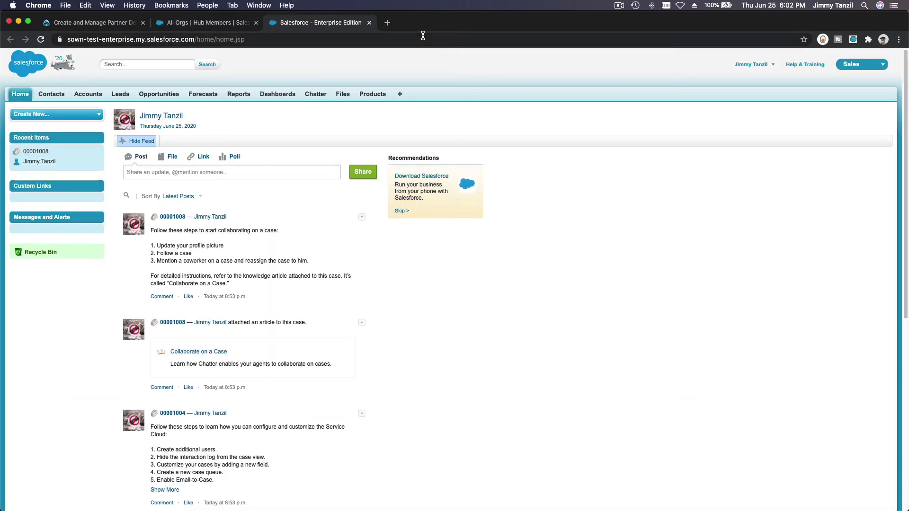
left_click(368, 22)
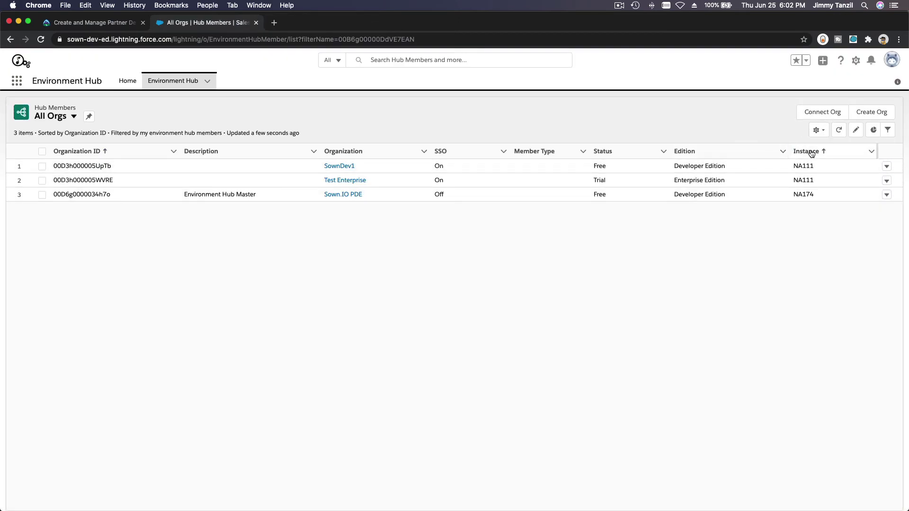
Create and save a new list view 'Enterprise Orgs' visible to all users.
left_click(818, 130)
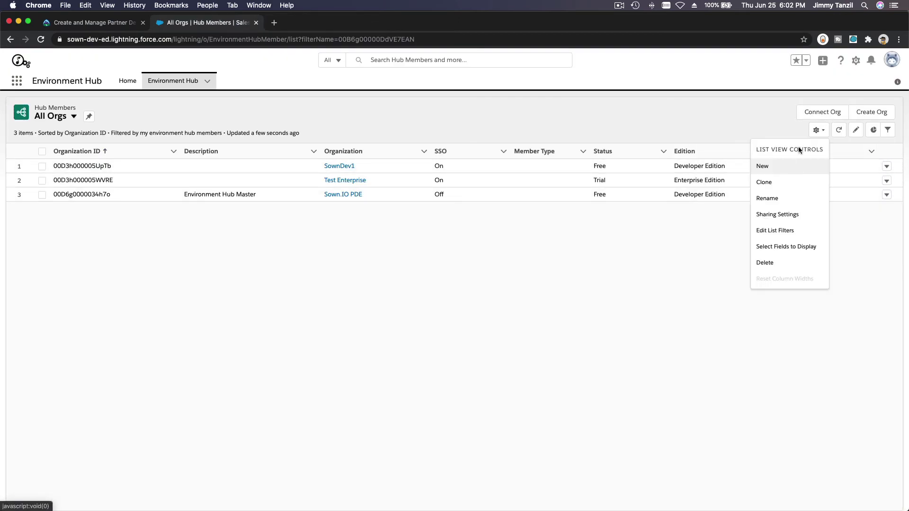
left_click(771, 167)
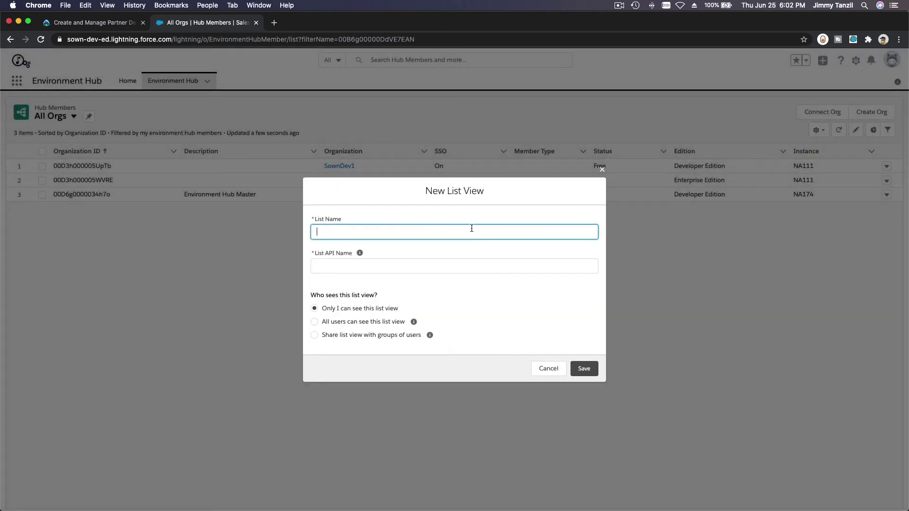
type("Enterprise Orgs")
key("Tab")
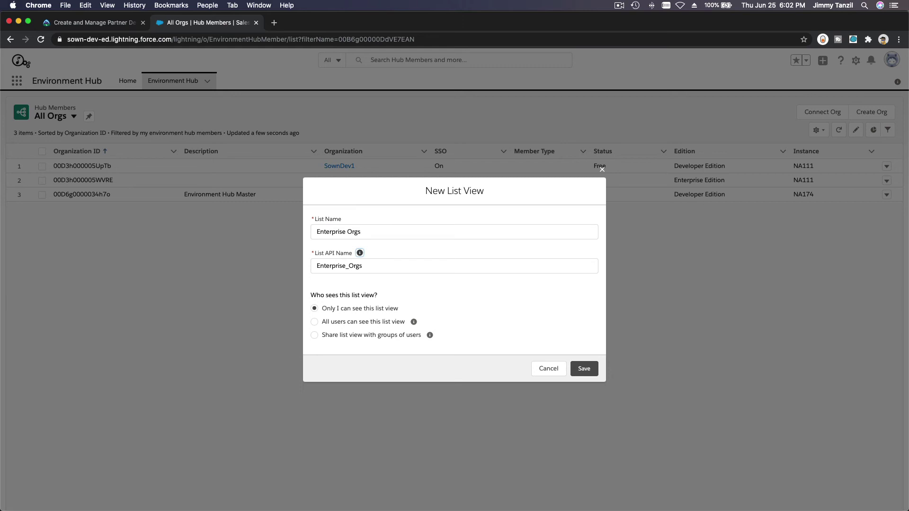
left_click(381, 321)
left_click(587, 370)
left_click(595, 371)
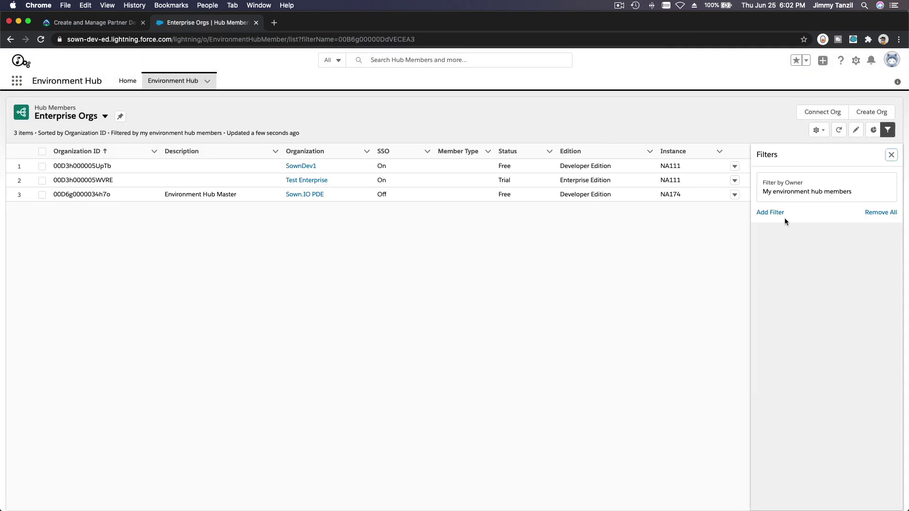
Add an Edition equals Enterprise Edition filter to Enterprise Orgs, save it, and return to All Orgs.
left_click(771, 212)
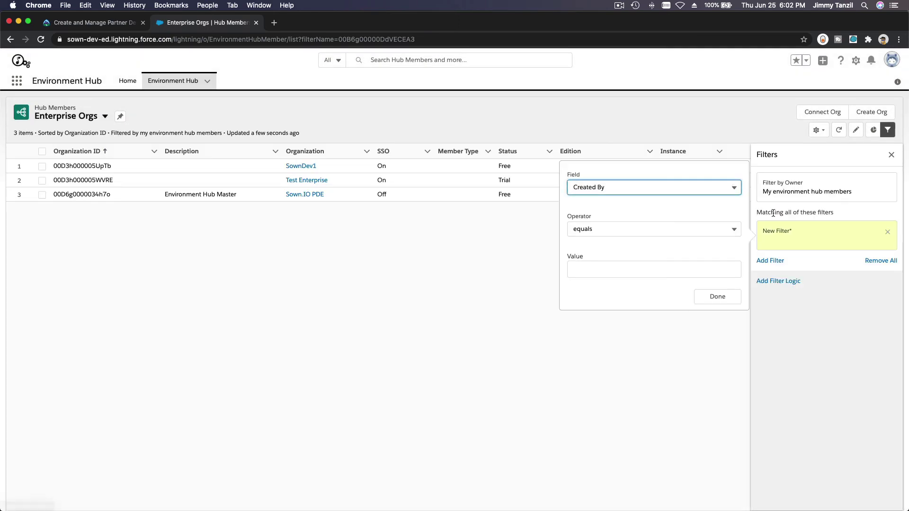
left_click(615, 189)
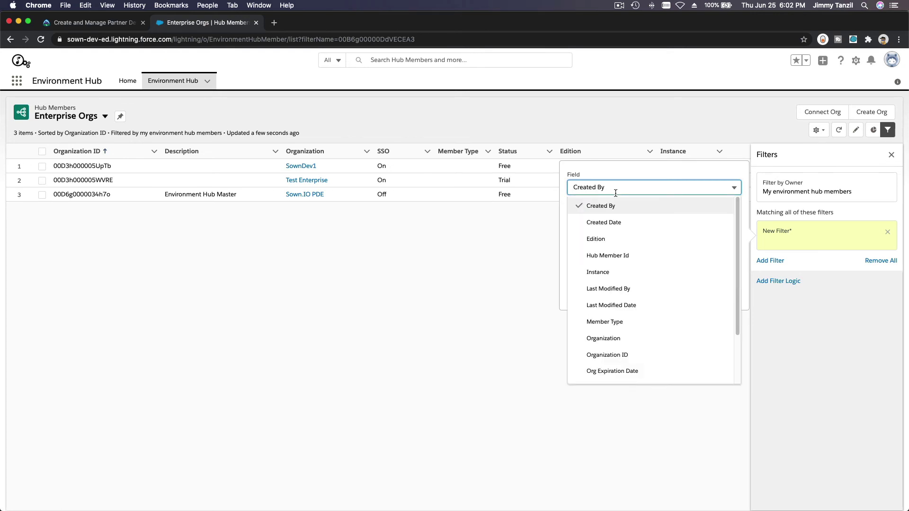
left_click(615, 238)
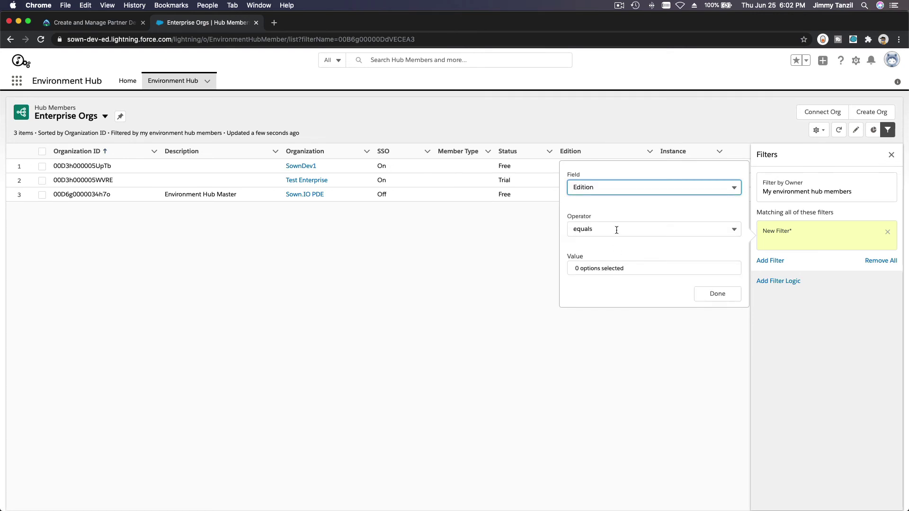
left_click(610, 266)
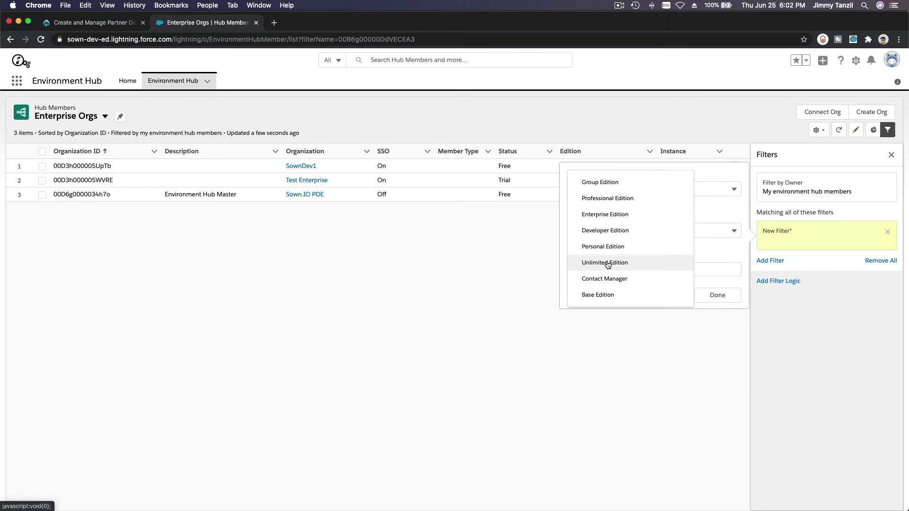
left_click(633, 214)
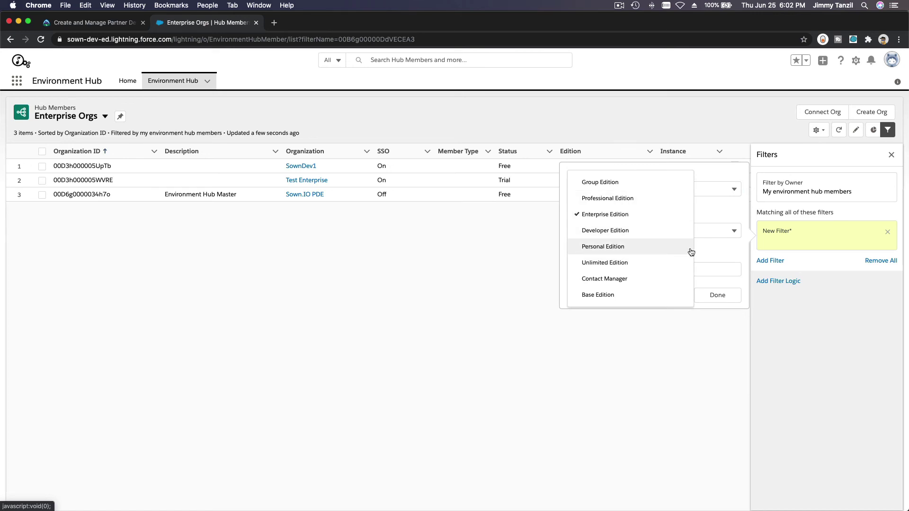
left_click(659, 214)
left_click(717, 295)
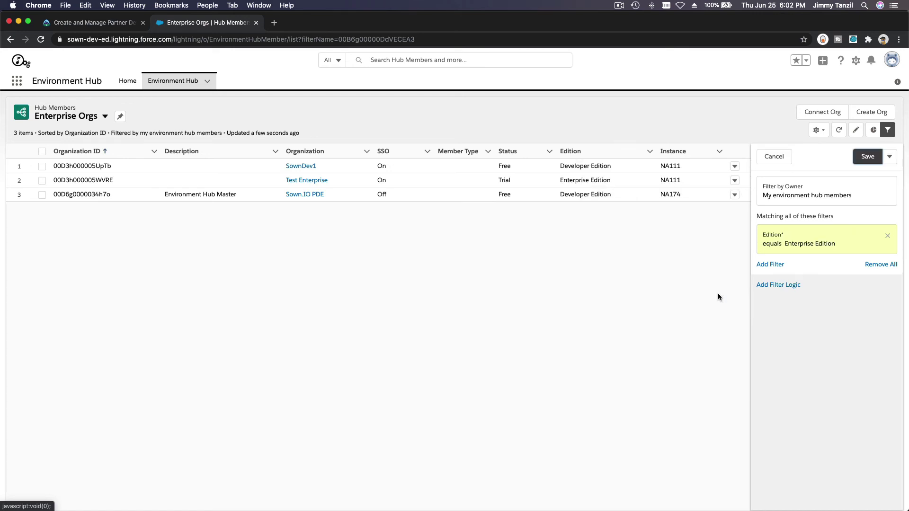
left_click(867, 157)
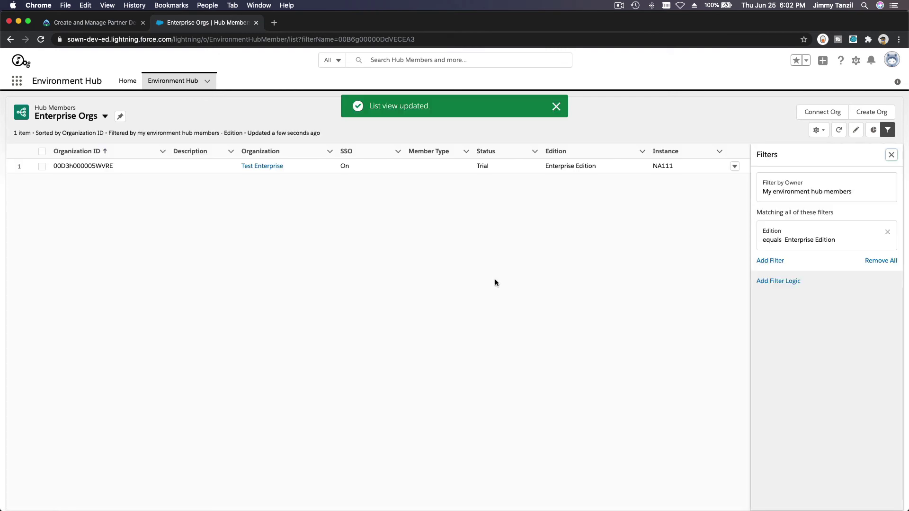
left_click(556, 106)
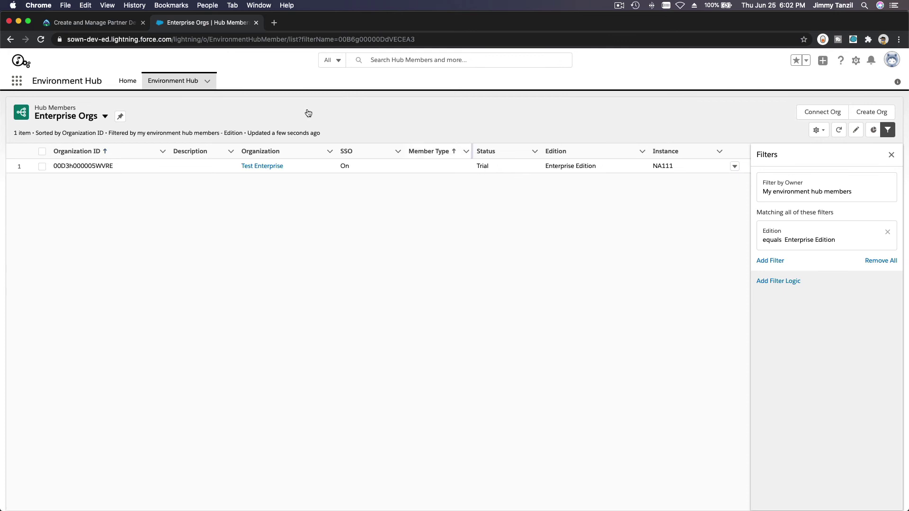
left_click(73, 119)
left_click(71, 150)
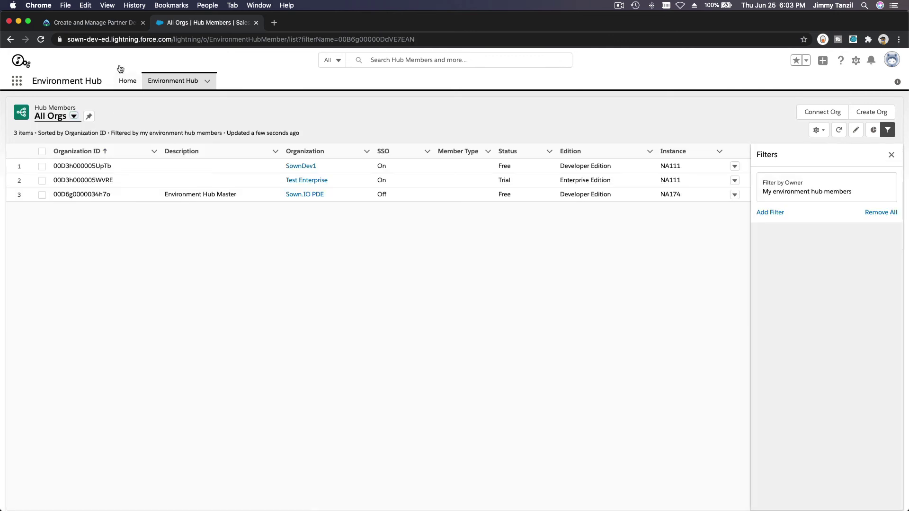
Scroll the Trailhead lesson down to the Connect Other Orgs to the Hub section.
left_click(95, 22)
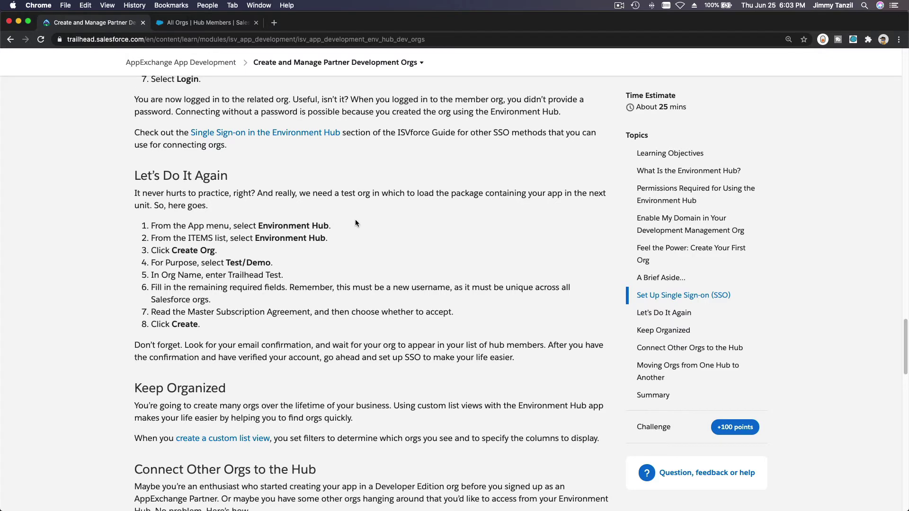
scroll(356, 222, "down", 5)
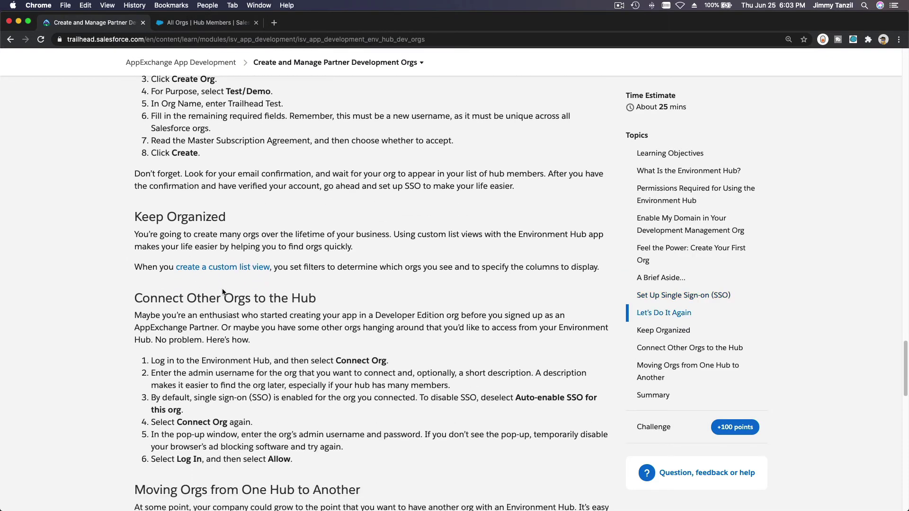
scroll(311, 266, "down", 4)
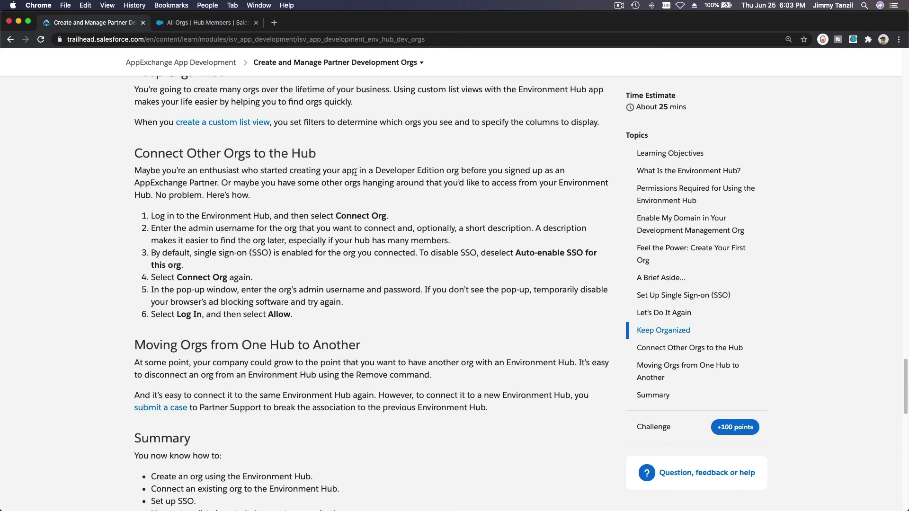
left_click(201, 26)
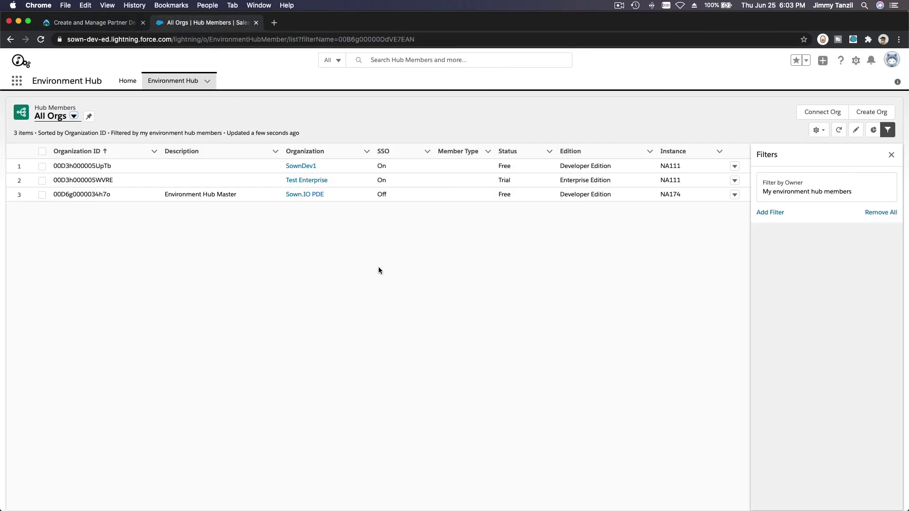
left_click(809, 113)
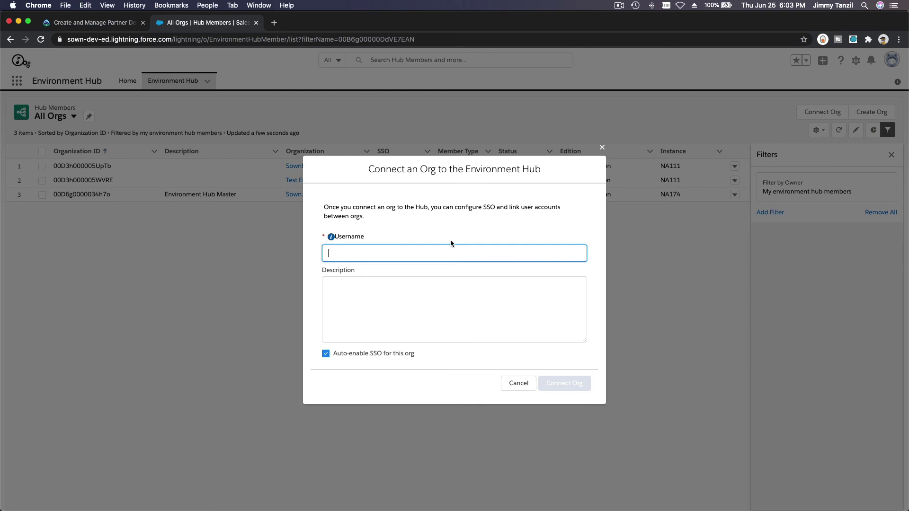
left_click(526, 390)
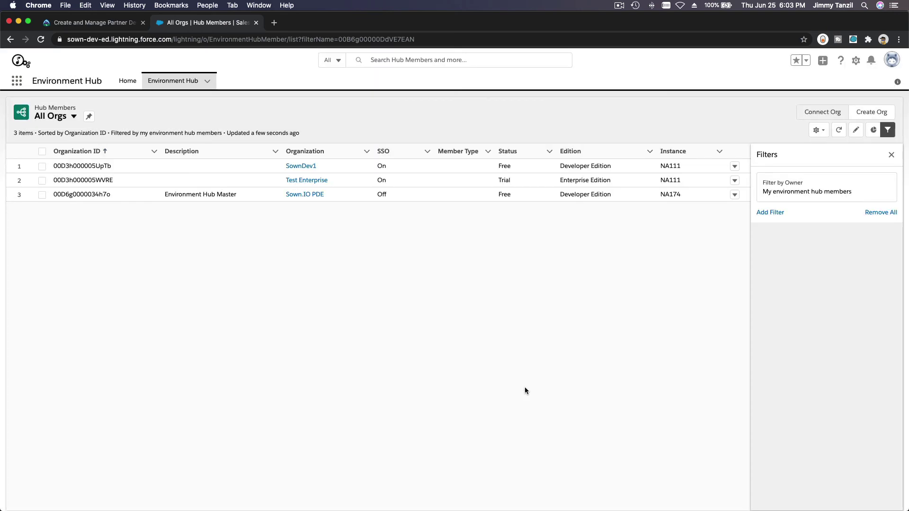
Scroll to the Trailhead quiz and answer question 1 with 'Create development orgs'.
left_click(103, 26)
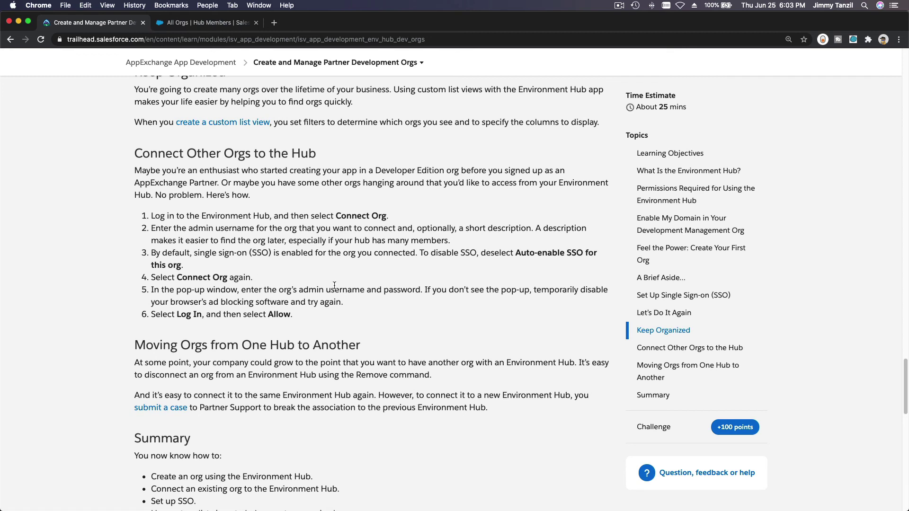
scroll(334, 285, "down", 5)
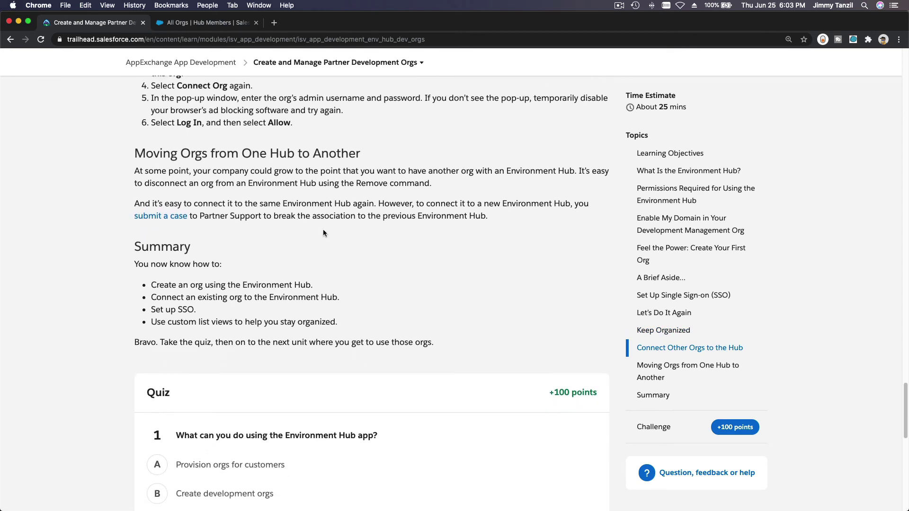
scroll(419, 232, "down", 1)
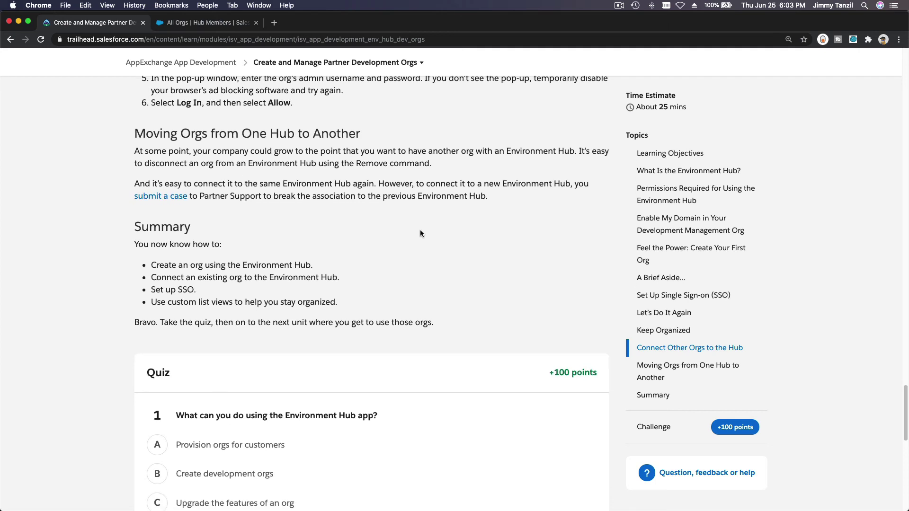
scroll(489, 227, "down", 6)
scroll(489, 230, "down", 2)
scroll(490, 230, "up", 1)
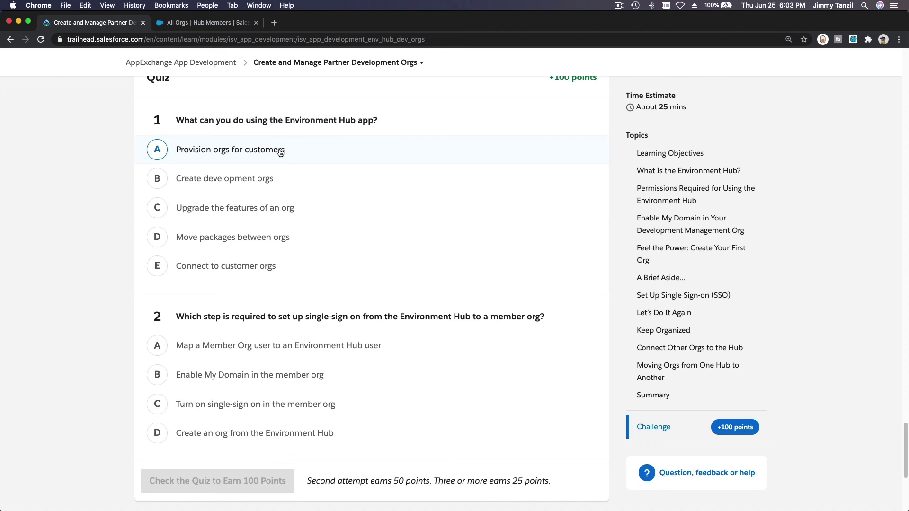
left_click(255, 188)
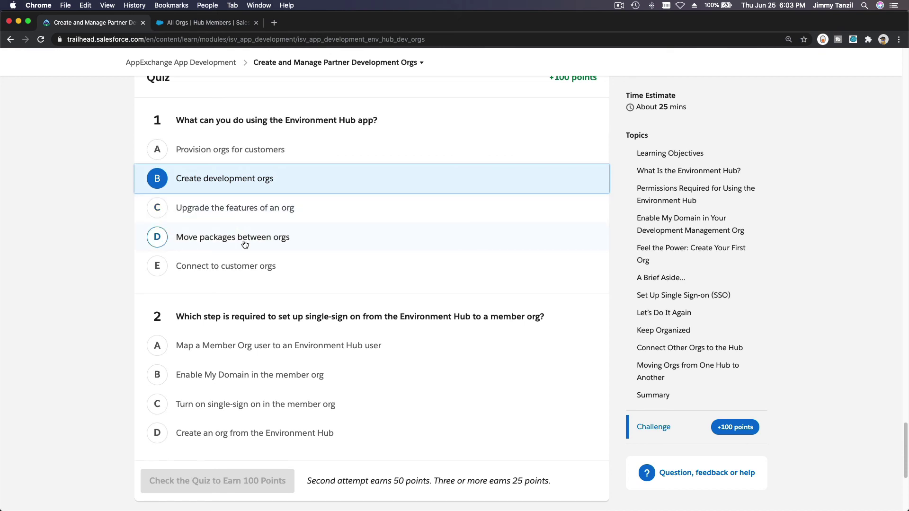
Answer question 2 with mapping a member org user, then check the quiz.
scroll(237, 279, "down", 5)
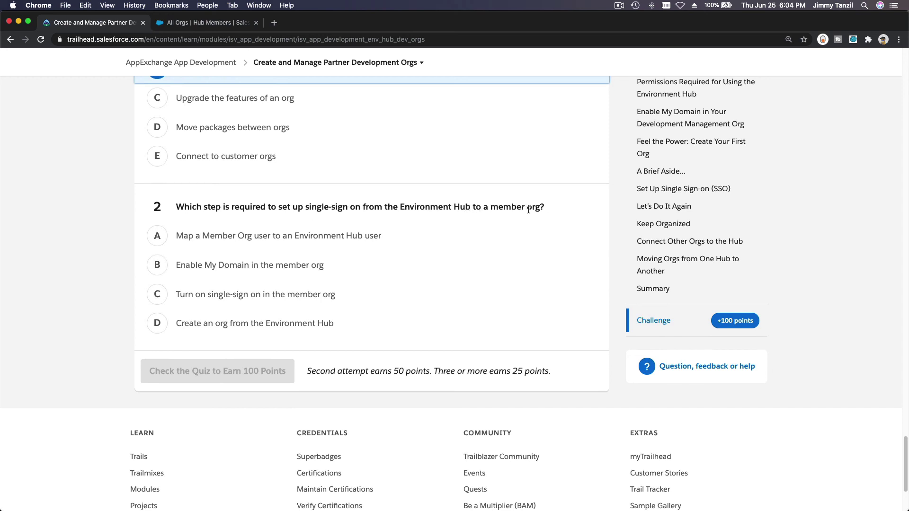
left_click(231, 244)
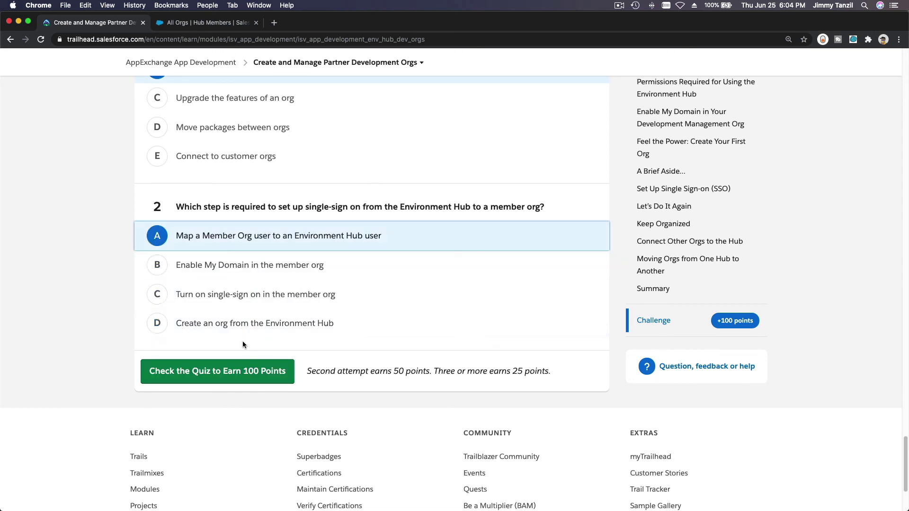
left_click(218, 383)
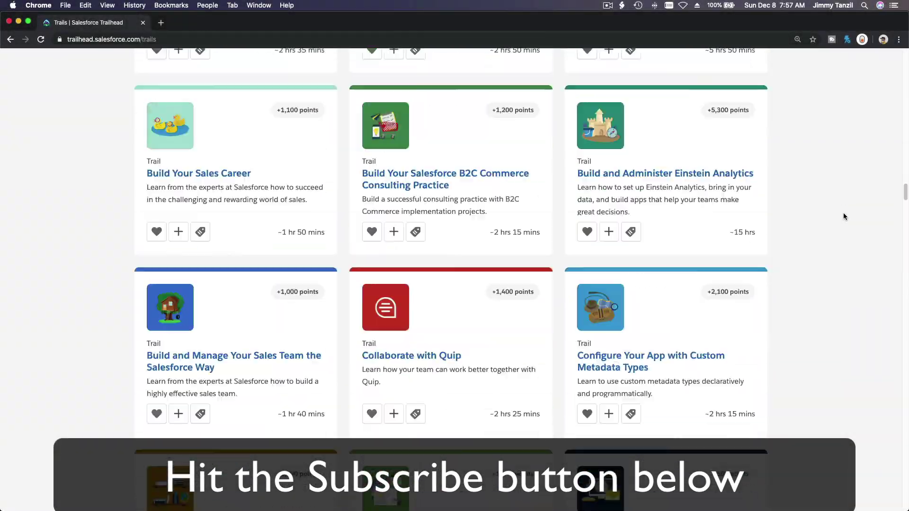
scroll(844, 216, "down", 15)
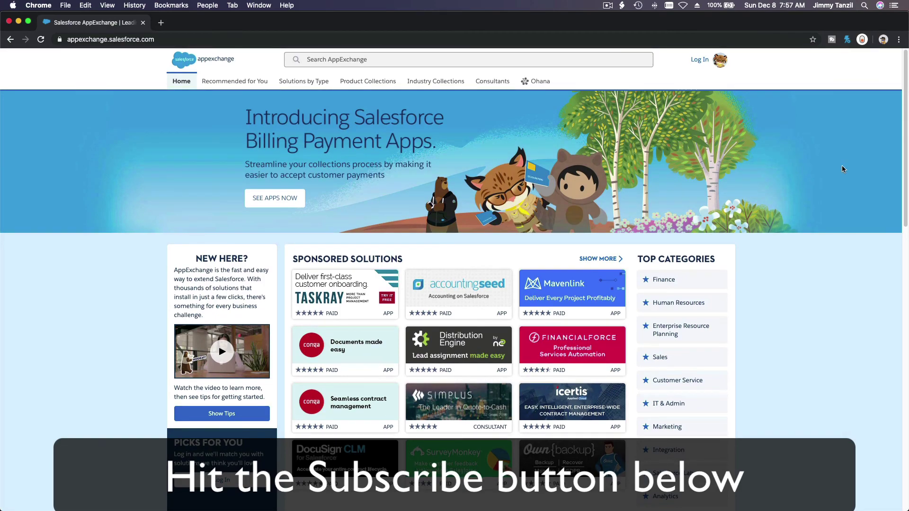
Scroll down the AppExchange home page past sponsored solutions and trending apps to Blaze Your Trail.
scroll(842, 169, "down", 10)
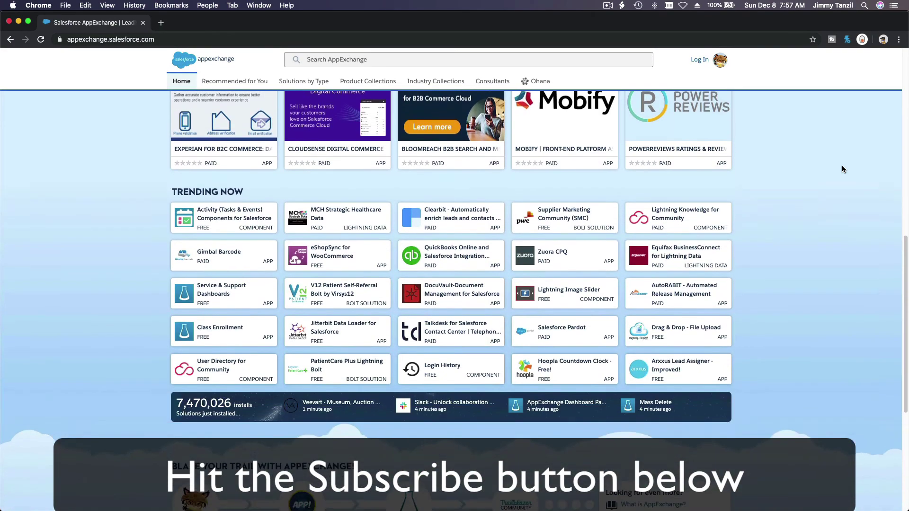
scroll(842, 169, "down", 5)
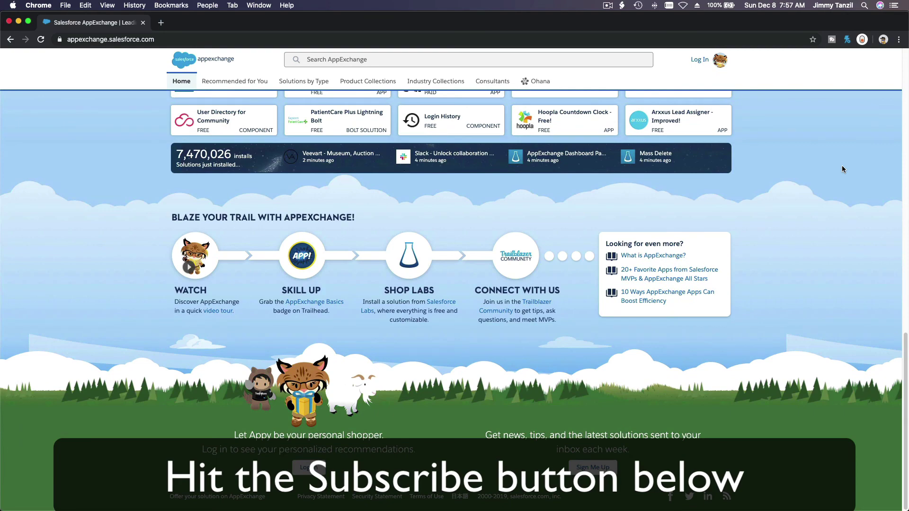